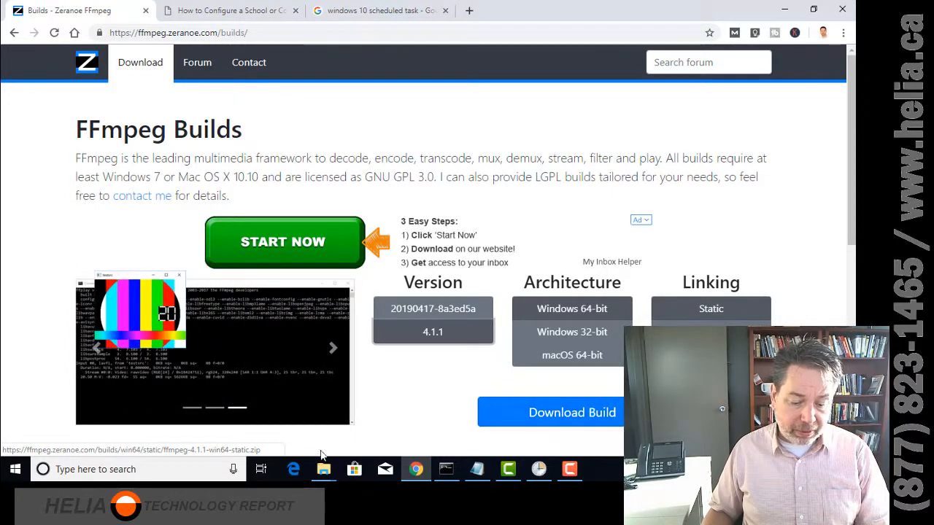
Switch to the ffmpeg-4.1.1-win64-static bin folder in File Explorer and check the folder's full path.
{"action": "left_click", "coordinate": [321, 473]}
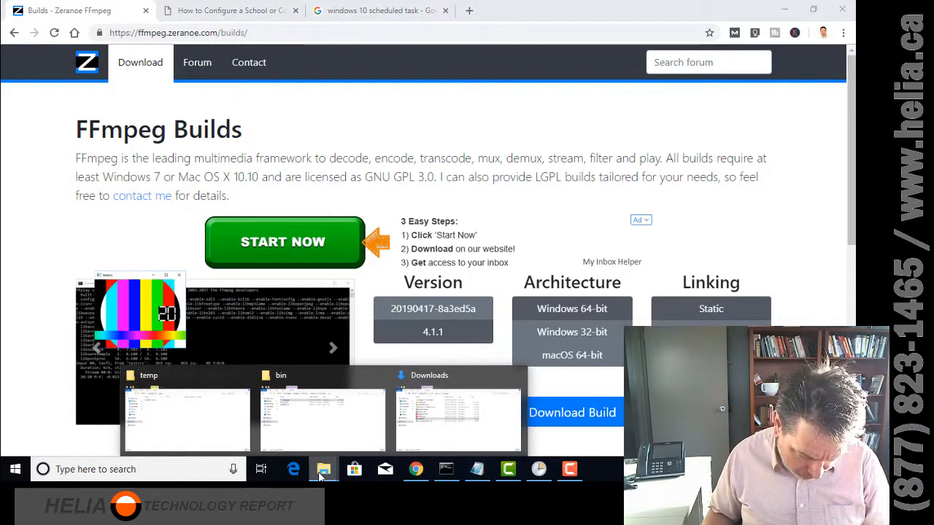
{"action": "left_click", "coordinate": [304, 438]}
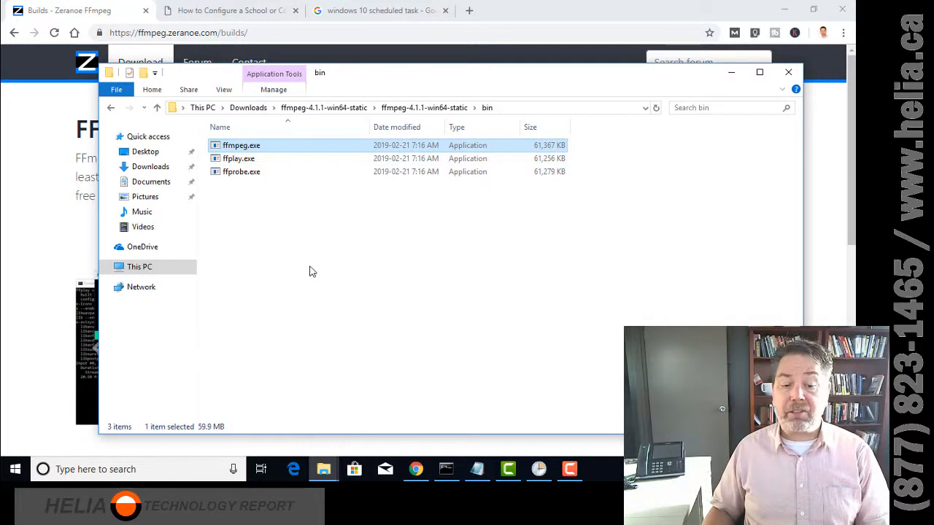
{"action": "left_click", "coordinate": [592, 110]}
{"action": "left_click", "coordinate": [371, 249]}
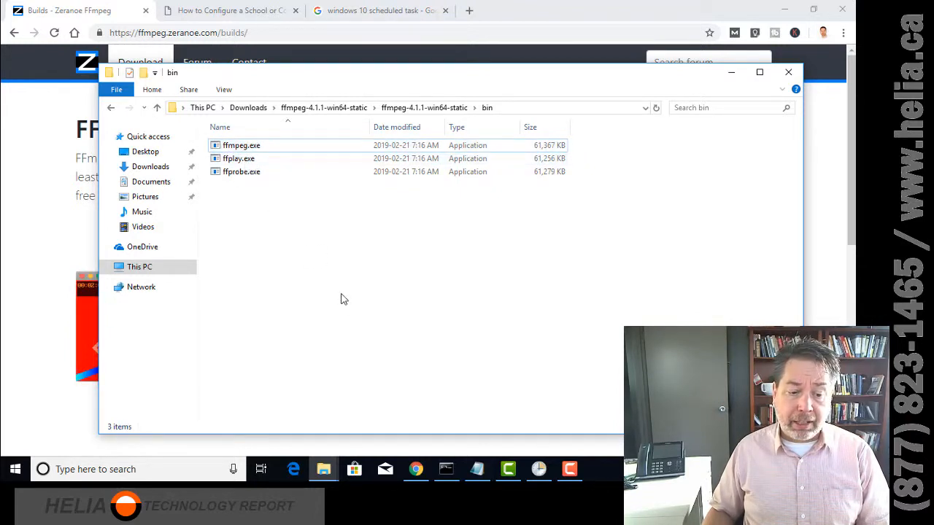
Look through the Yeastar school bell article in Chrome, open its Bells 2 audio file and pause the playback.
{"action": "left_click", "coordinate": [232, 10]}
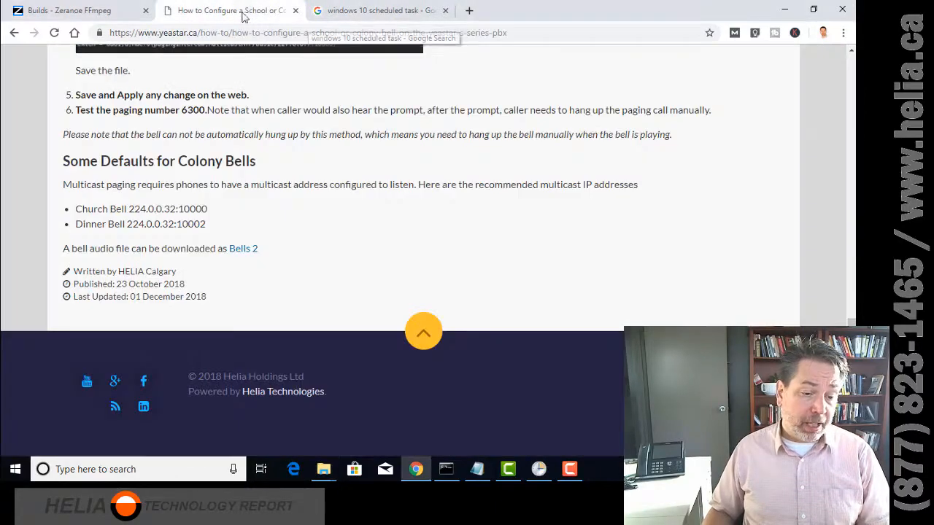
{"action": "scroll", "coordinate": [323, 223], "scroll_direction": "up", "scroll_amount": 5}
{"action": "scroll", "coordinate": [323, 222], "scroll_direction": "up", "scroll_amount": 10}
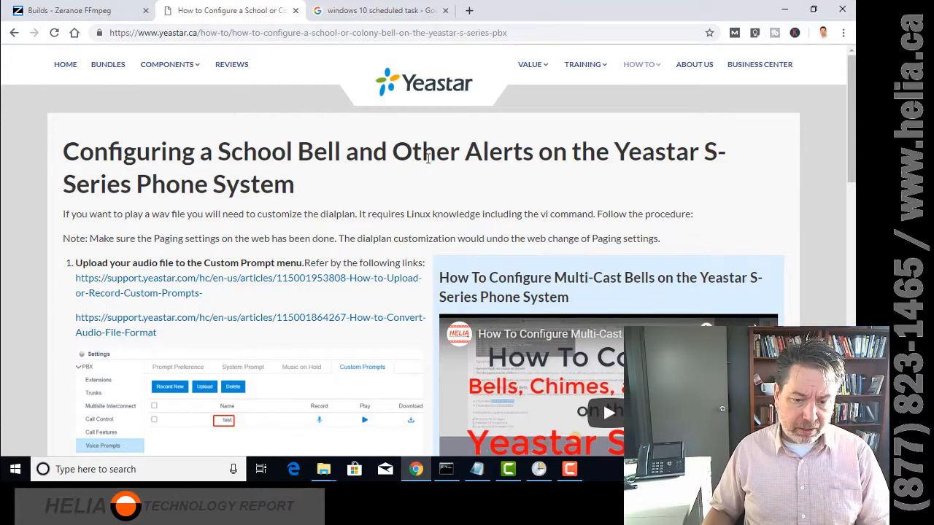
{"action": "scroll", "coordinate": [326, 182], "scroll_direction": "down", "scroll_amount": 9}
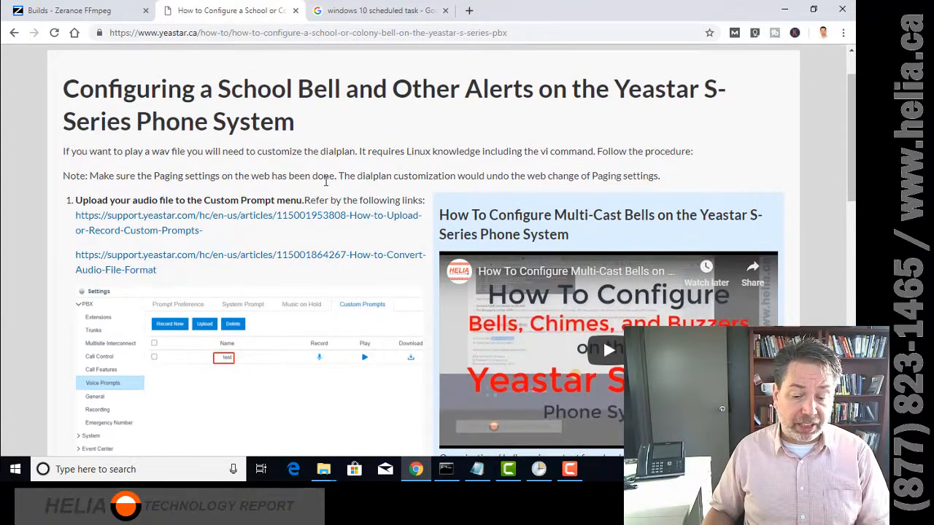
{"action": "scroll", "coordinate": [327, 183], "scroll_direction": "down", "scroll_amount": 5}
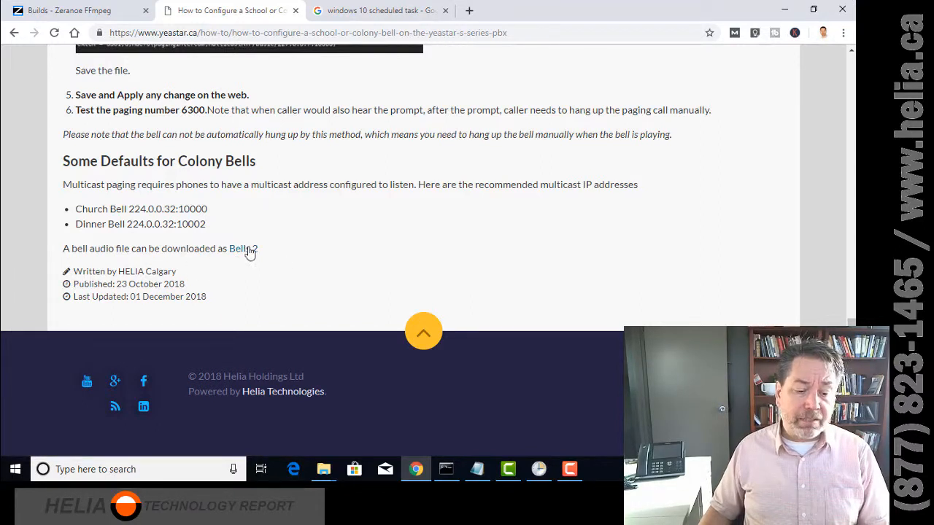
{"action": "left_click", "coordinate": [246, 251]}
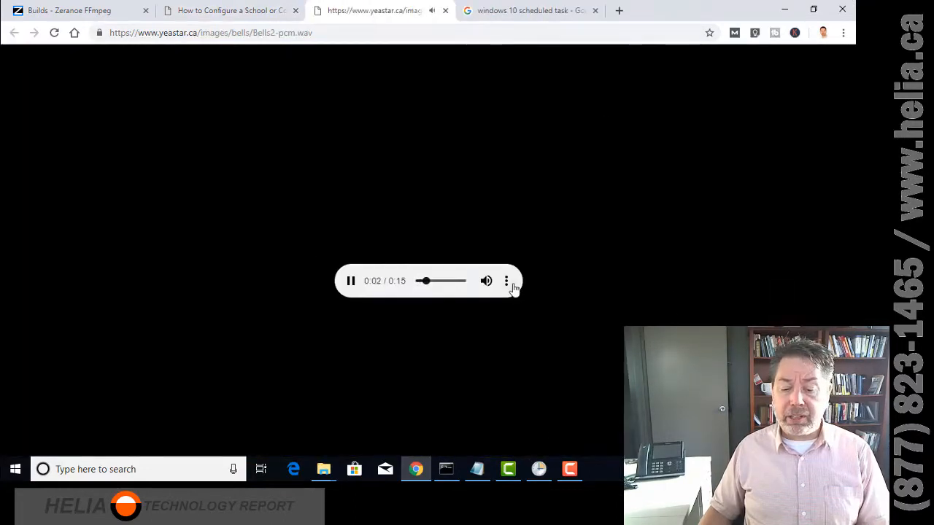
{"action": "left_click", "coordinate": [352, 282]}
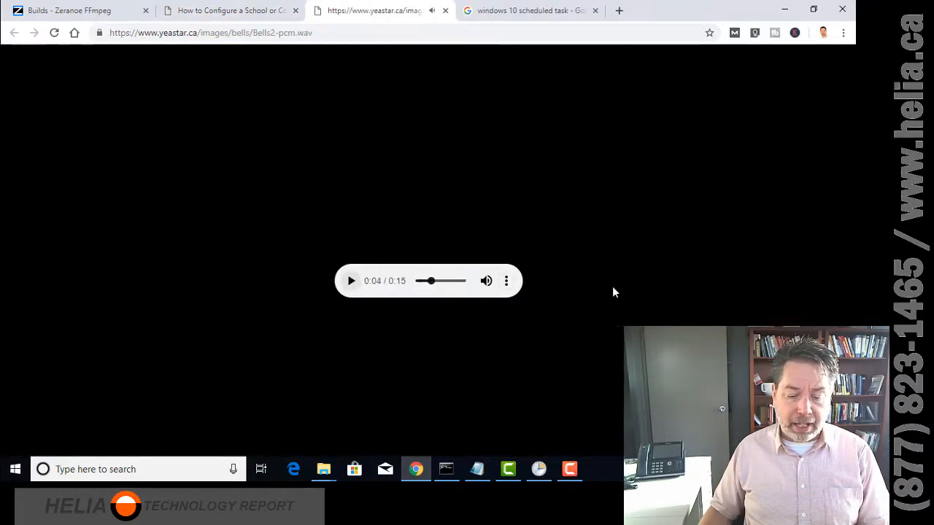
{"action": "left_click", "coordinate": [507, 281]}
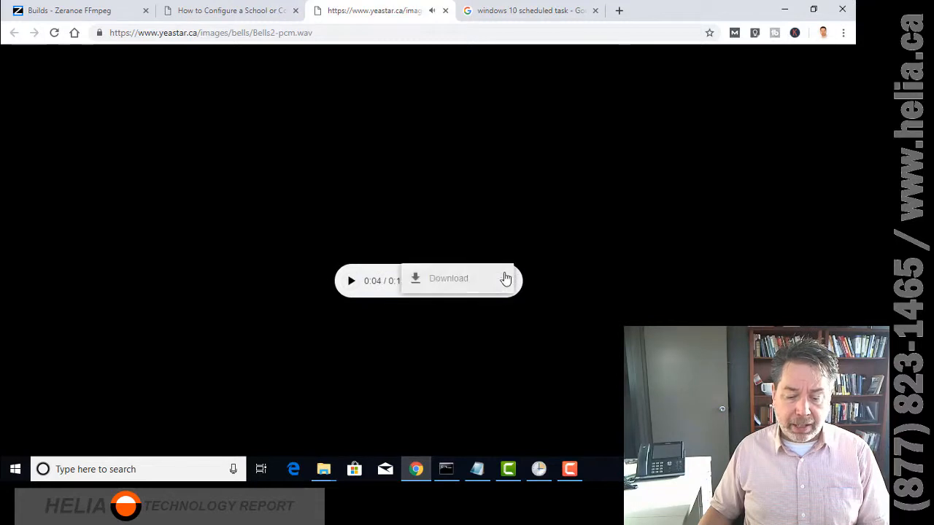
{"action": "left_click", "coordinate": [436, 281]}
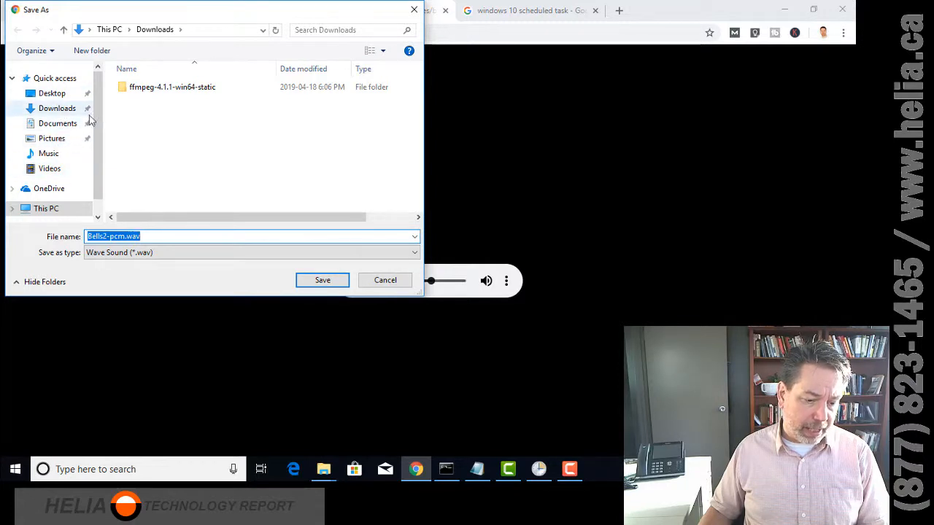
{"action": "scroll", "coordinate": [92, 139], "scroll_direction": "down", "scroll_amount": 1}
{"action": "left_click", "coordinate": [15, 181]}
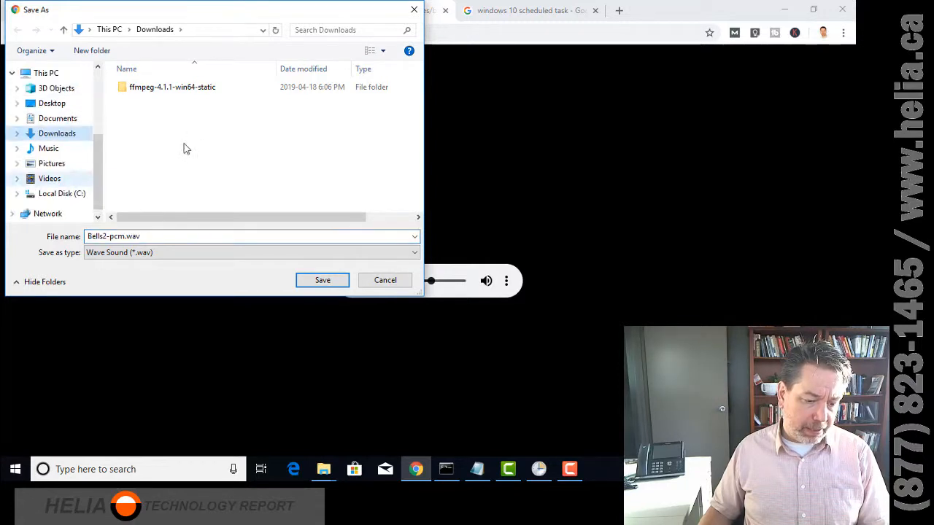
{"action": "left_click", "coordinate": [55, 193]}
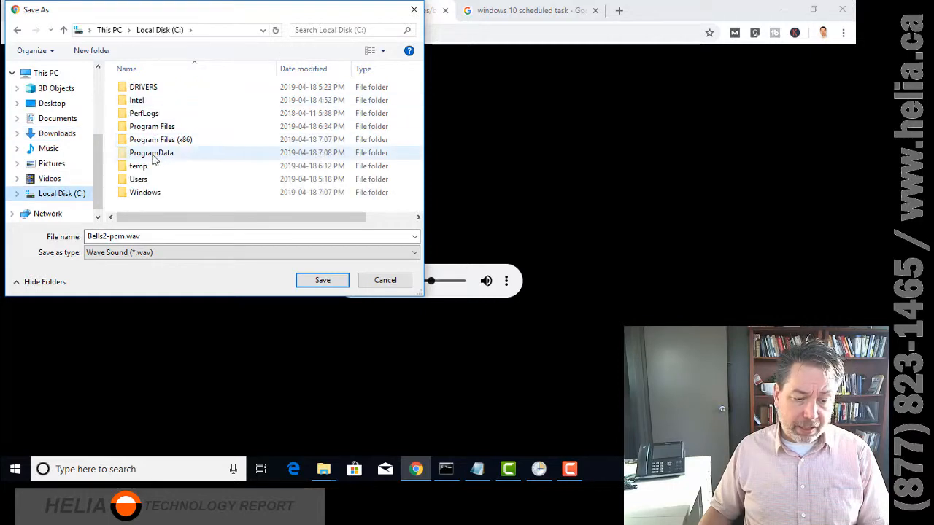
{"action": "double_click", "coordinate": [139, 167]}
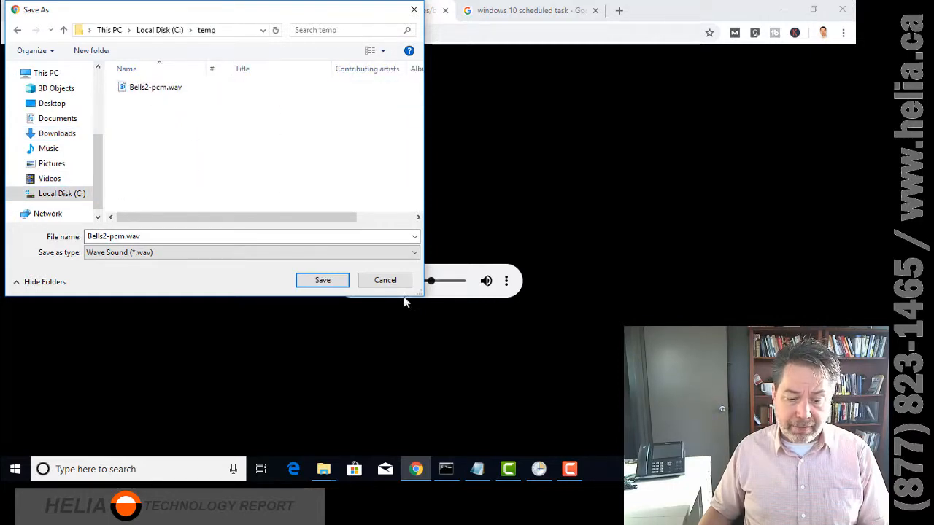
{"action": "left_click", "coordinate": [382, 282]}
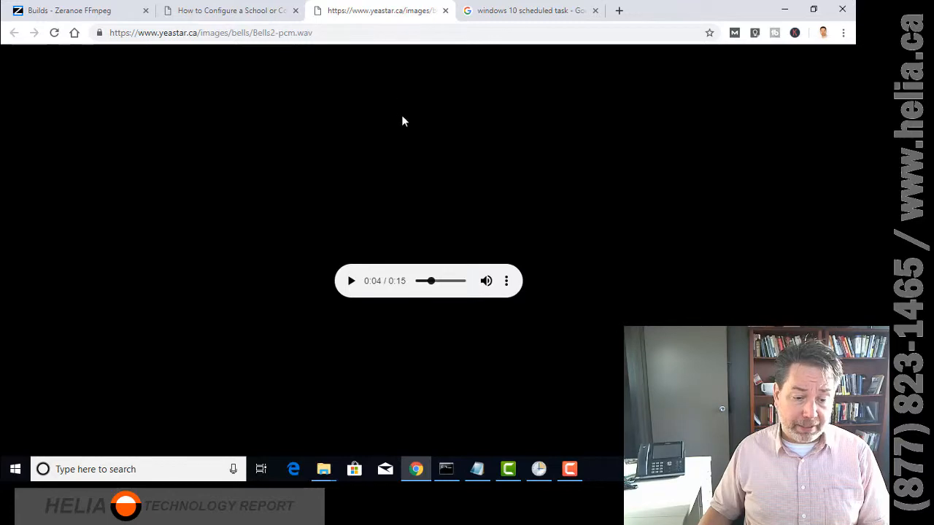
Return to the Yeastar school bell article and highlight the Dinner Bell multicast address in the colony bell defaults.
{"action": "left_click", "coordinate": [224, 11]}
{"action": "scroll", "coordinate": [367, 167], "scroll_direction": "up", "scroll_amount": 2}
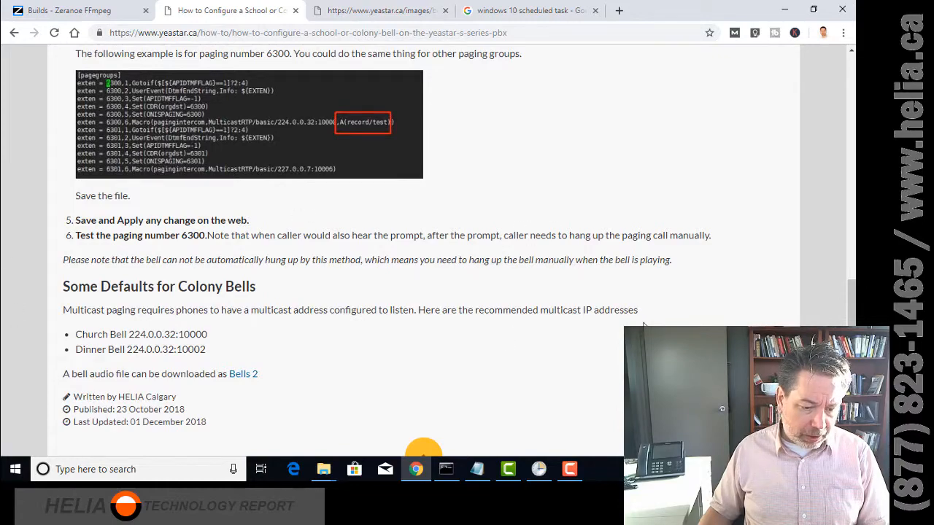
{"action": "scroll", "coordinate": [626, 321], "scroll_direction": "up", "scroll_amount": 5}
{"action": "scroll", "coordinate": [626, 321], "scroll_direction": "up", "scroll_amount": 3}
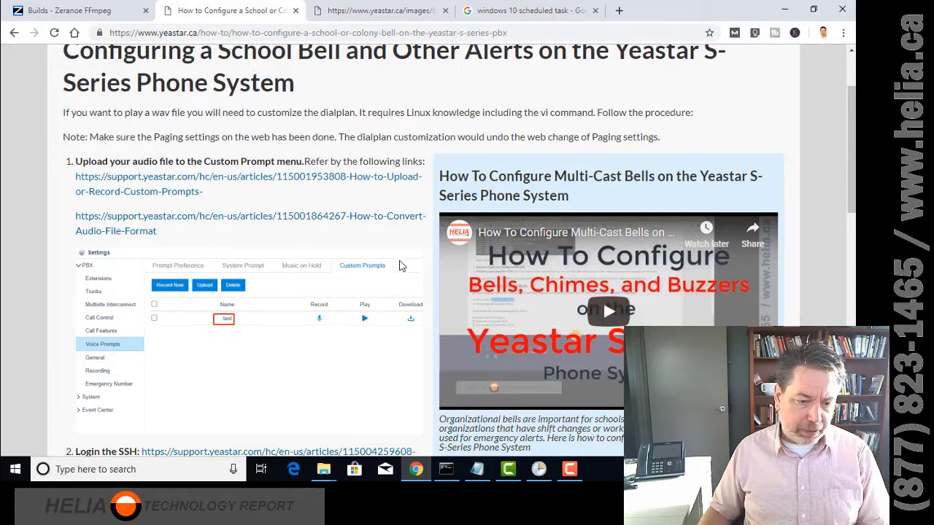
{"action": "scroll", "coordinate": [408, 264], "scroll_direction": "up", "scroll_amount": 1}
{"action": "scroll", "coordinate": [420, 262], "scroll_direction": "down", "scroll_amount": 10}
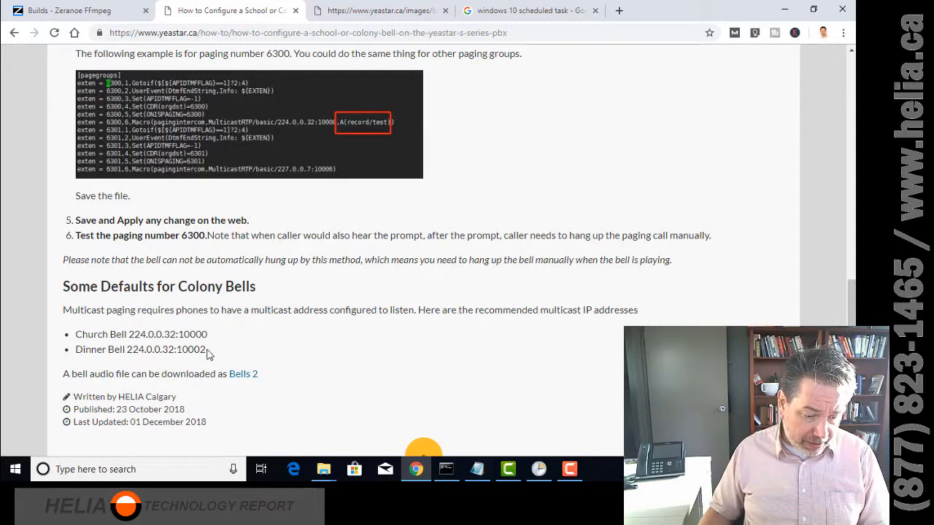
{"action": "left_click_drag", "start_coordinate": [210, 348], "coordinate": [125, 355]}
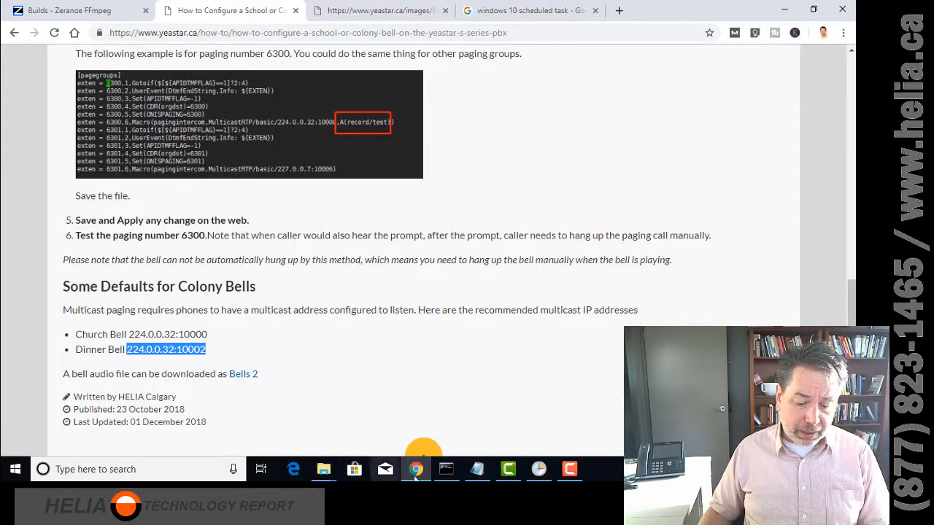
Switch to Notepad and examine the ffmpeg command's executable path, WAV file path, multicast address and packet size option.
{"action": "mouse_move", "coordinate": [479, 468]}
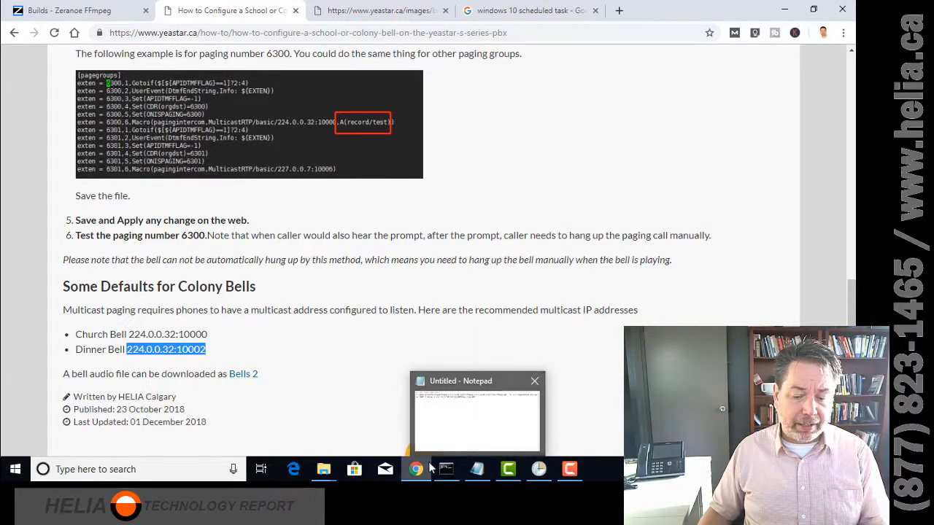
{"action": "mouse_move", "coordinate": [446, 473]}
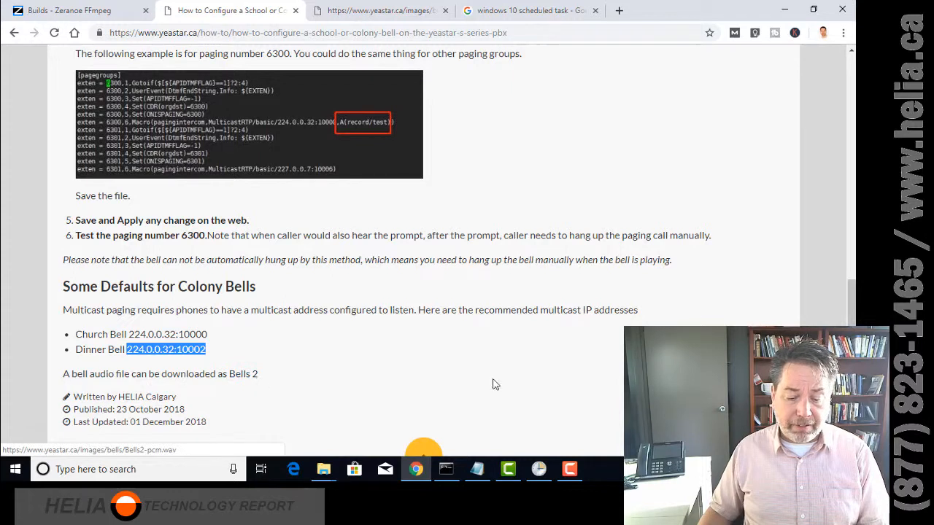
{"action": "left_click", "coordinate": [477, 469]}
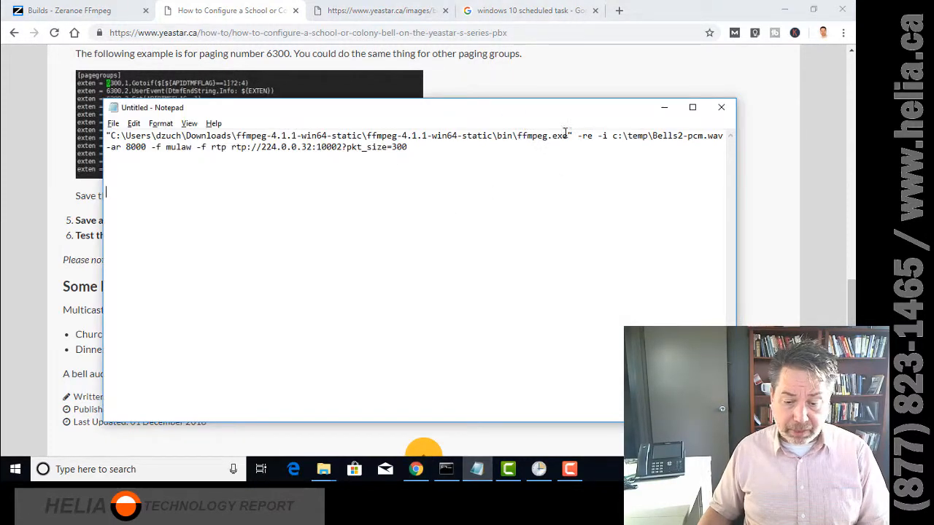
{"action": "left_click_drag", "start_coordinate": [572, 137], "coordinate": [139, 126]}
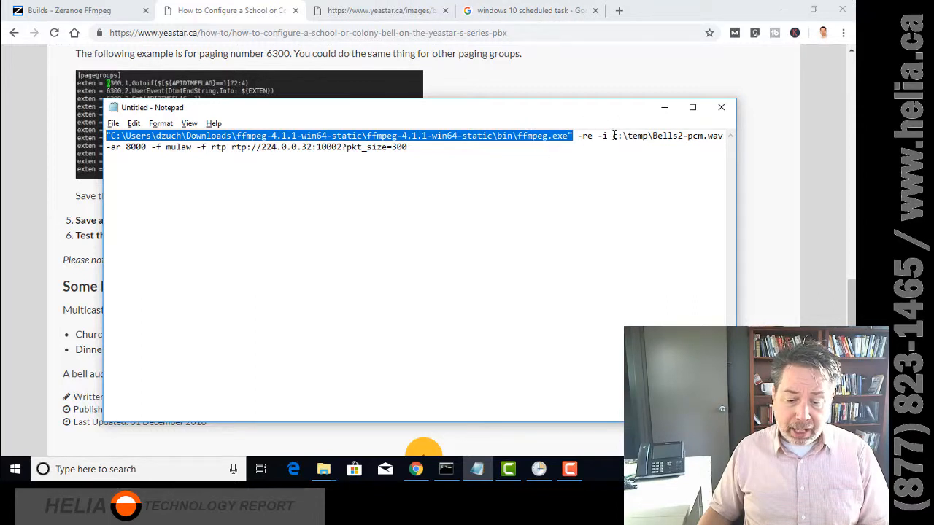
{"action": "left_click_drag", "start_coordinate": [614, 136], "coordinate": [725, 136]}
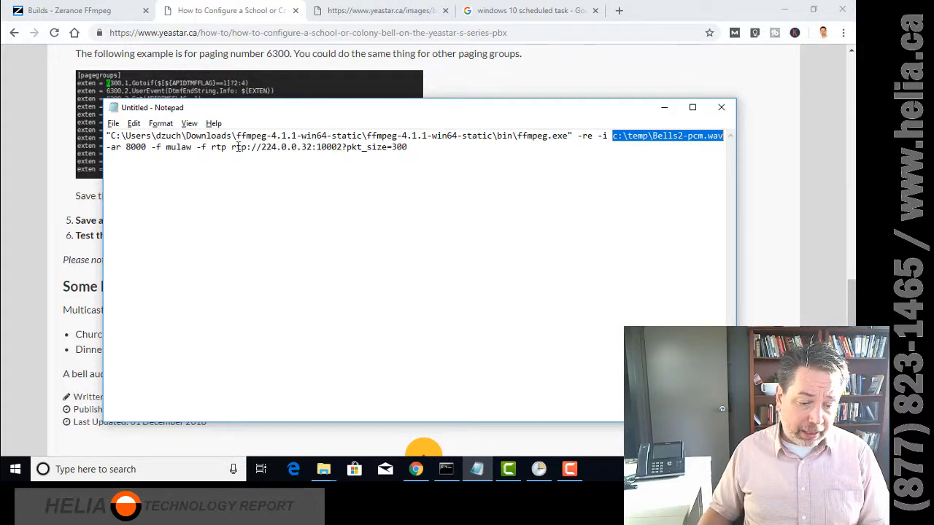
{"action": "left_click_drag", "start_coordinate": [259, 147], "coordinate": [343, 148]}
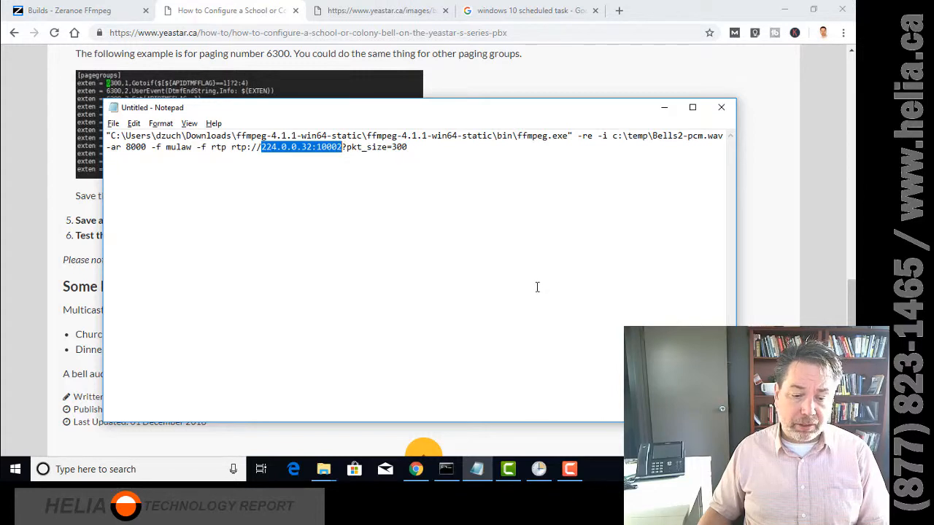
{"action": "left_click", "coordinate": [342, 158]}
{"action": "left_click_drag", "start_coordinate": [348, 149], "coordinate": [417, 158]}
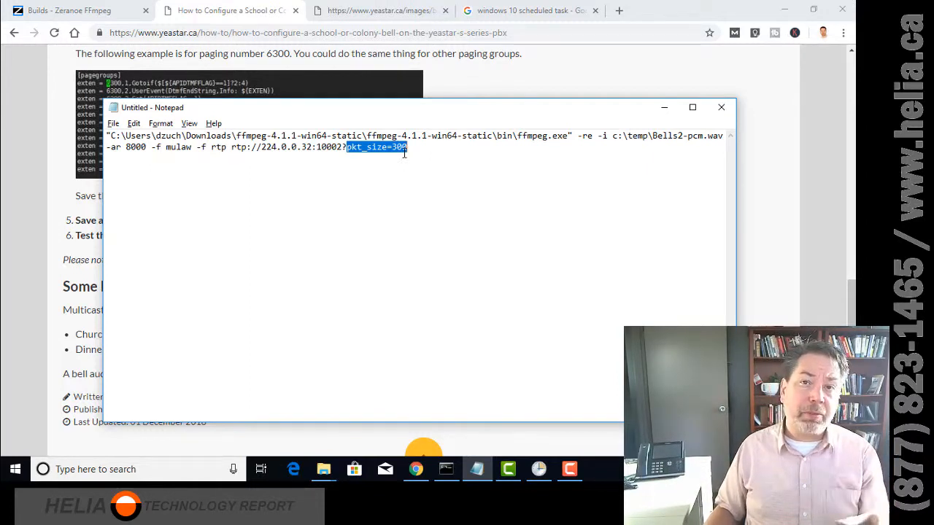
{"action": "left_click", "coordinate": [468, 126]}
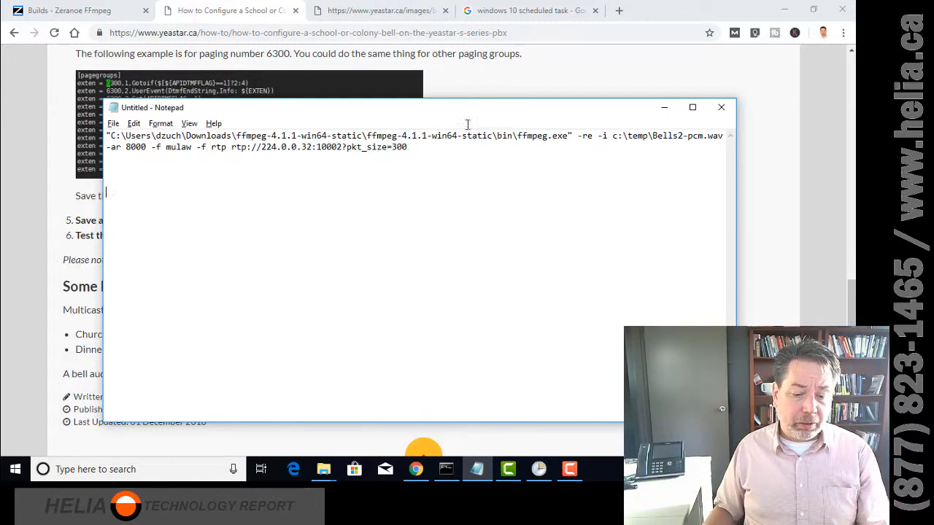
Copy the entire ffmpeg streaming command from the Notepad document.
{"action": "left_click_drag", "start_coordinate": [455, 148], "coordinate": [128, 119]}
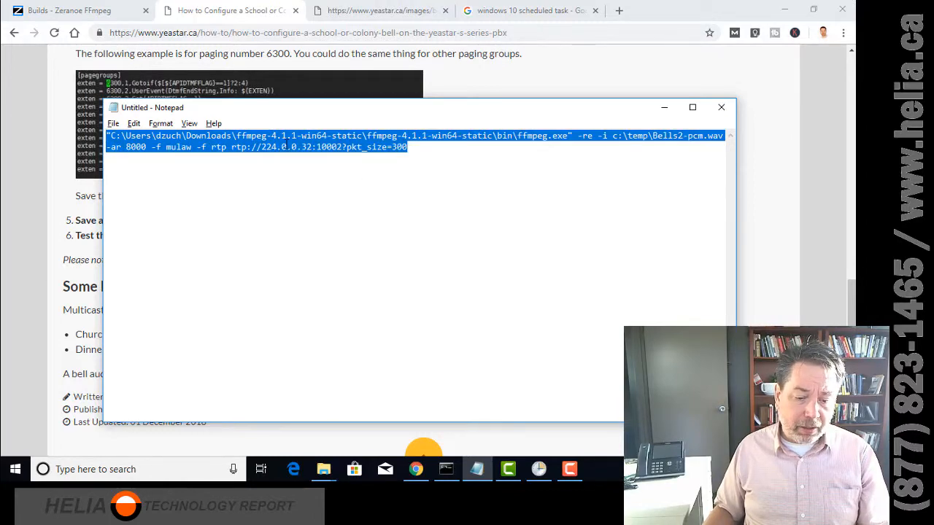
{"action": "right_click", "coordinate": [287, 143]}
{"action": "left_click", "coordinate": [339, 187]}
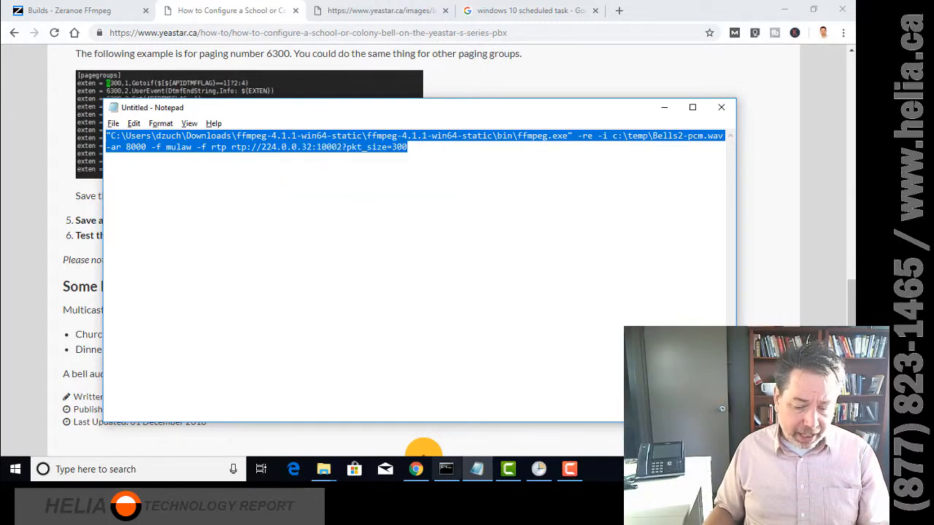
Switch to the Command Prompt and clear its output with cls.
{"action": "left_click", "coordinate": [453, 470]}
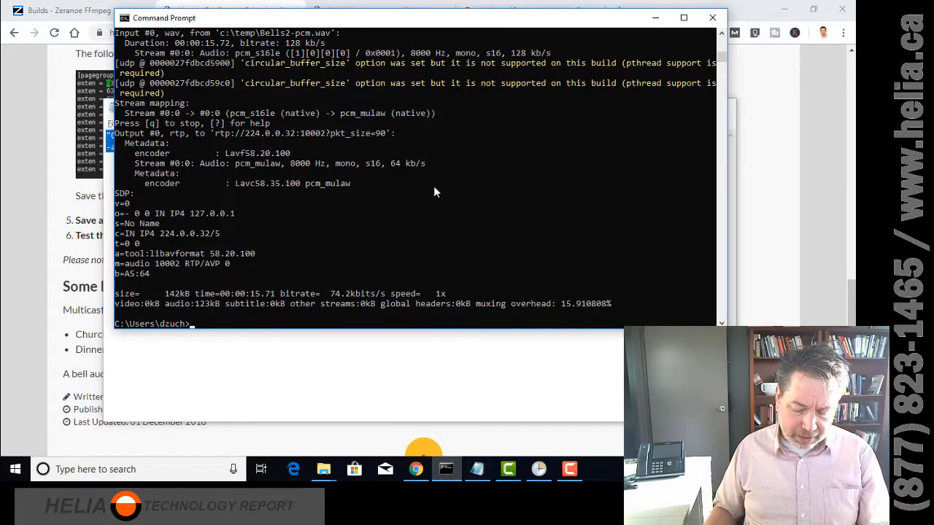
{"action": "type", "text": "cls"}
{"action": "key", "text": "Return"}
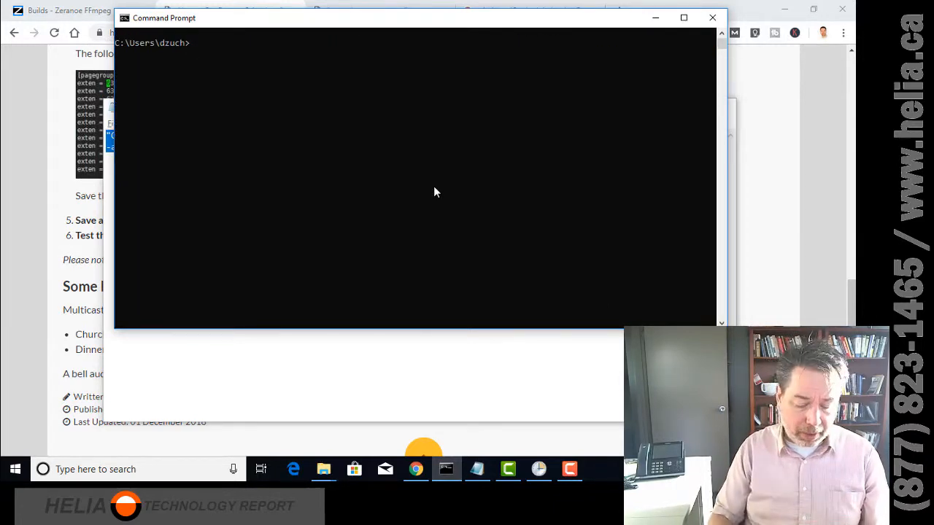
{"action": "key", "text": "super"}
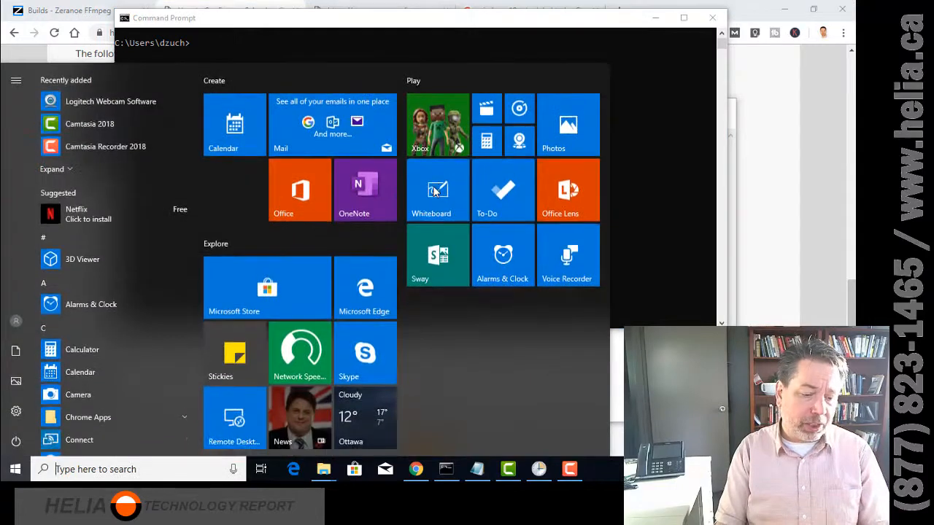
{"action": "type", "text": "c"}
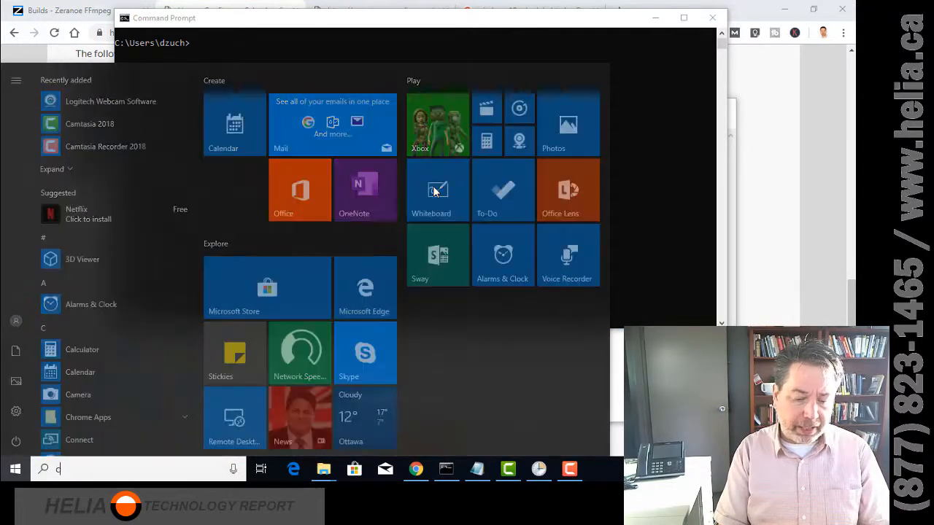
{"action": "type", "text": "omm"}
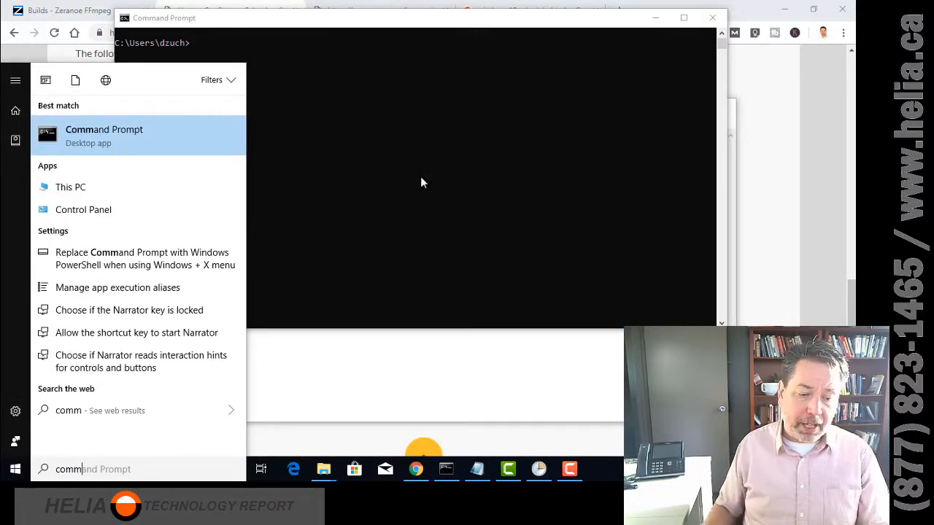
{"action": "left_click", "coordinate": [282, 109]}
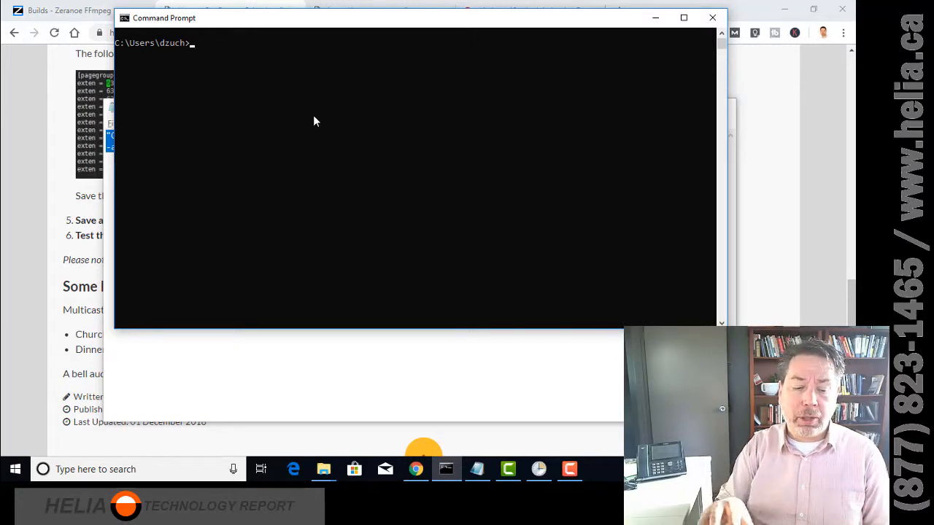
Paste the copied ffmpeg command into the Command Prompt and run it to stream Bells2-pcm.wav to rtp://224.0.0.32:10002.
{"action": "right_click", "coordinate": [358, 172]}
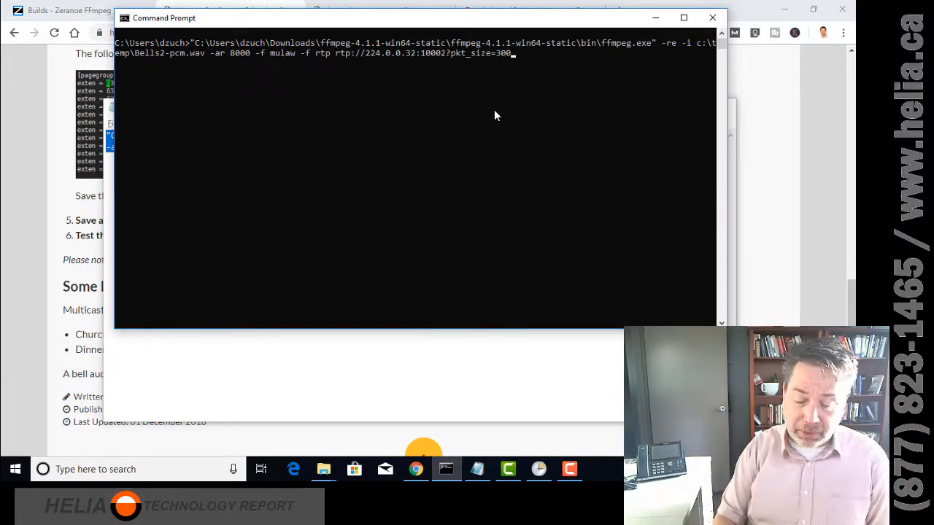
{"action": "key", "text": "Return"}
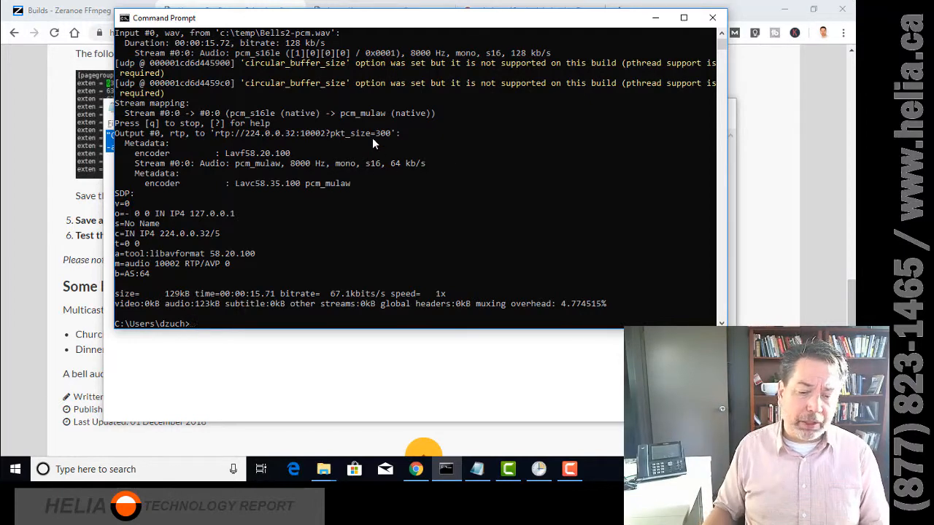
Search Windows for "sch", open Task Scheduler, and move its window over the Command Prompt.
{"action": "left_click", "coordinate": [14, 469]}
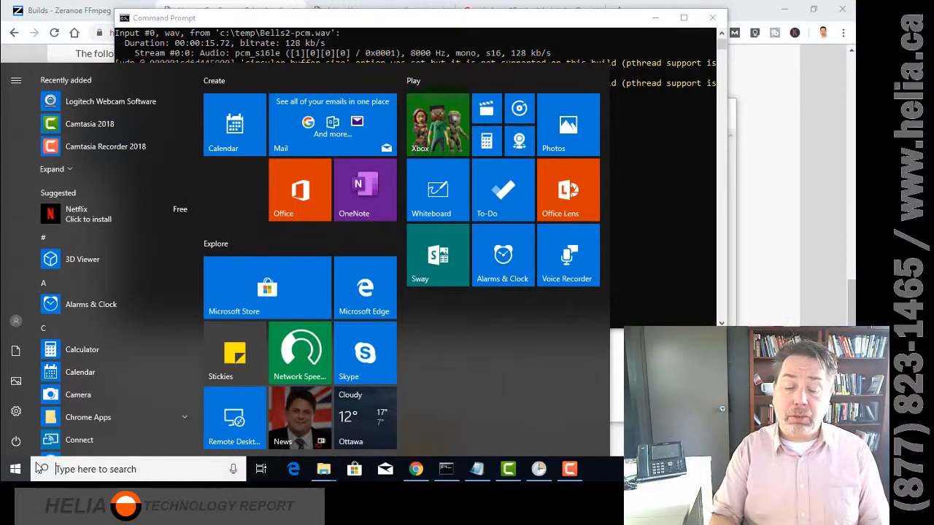
{"action": "type", "text": "sch"}
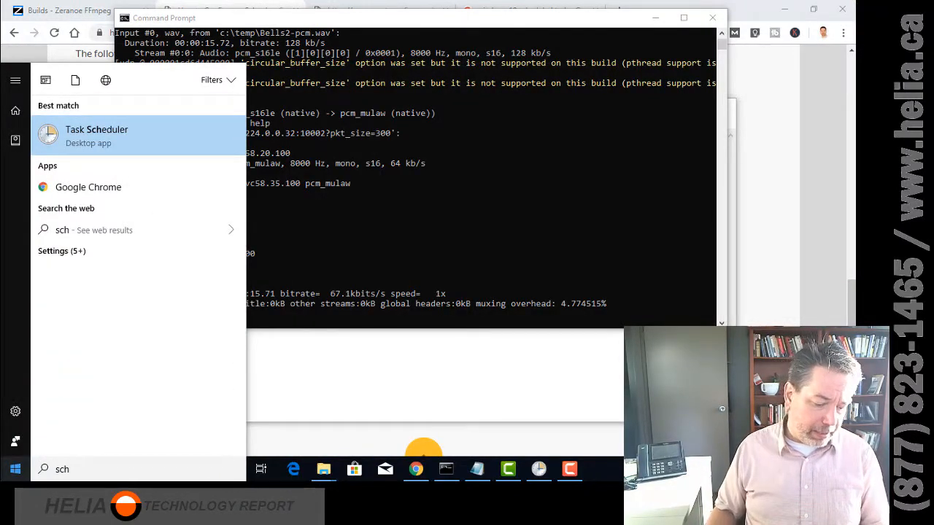
{"action": "left_click_drag", "start_coordinate": [70, 470], "coordinate": [42, 470]}
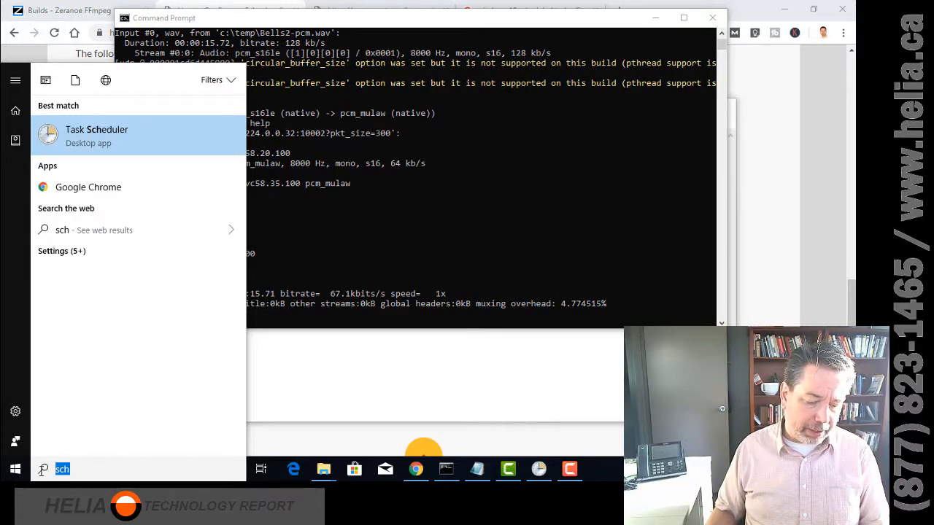
{"action": "left_click", "coordinate": [92, 144]}
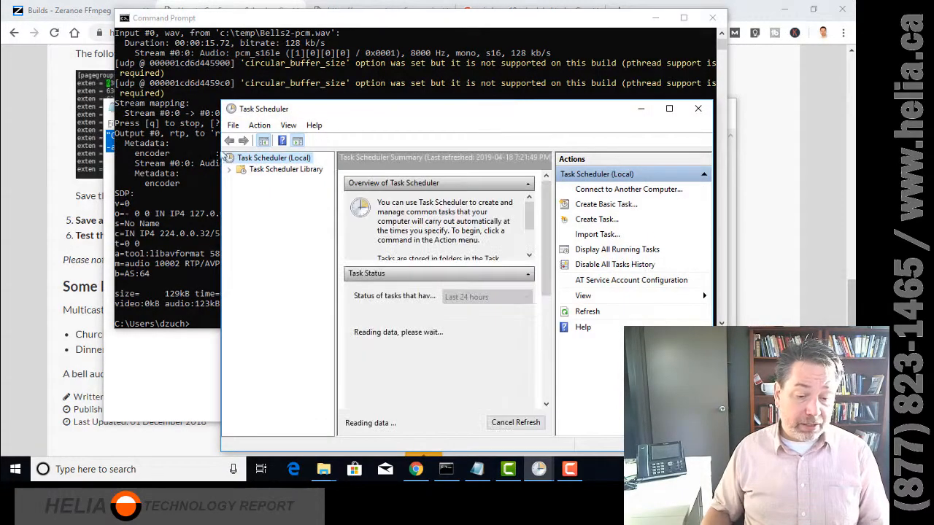
{"action": "left_click_drag", "start_coordinate": [380, 109], "coordinate": [273, 48]}
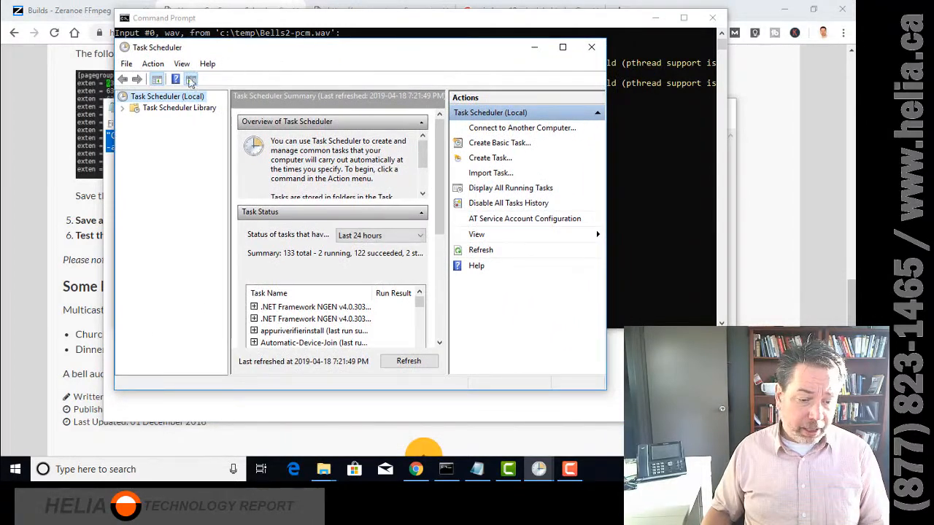
Start a new basic task and name it Lunch Bell, leaving its description empty.
{"action": "left_click", "coordinate": [507, 144]}
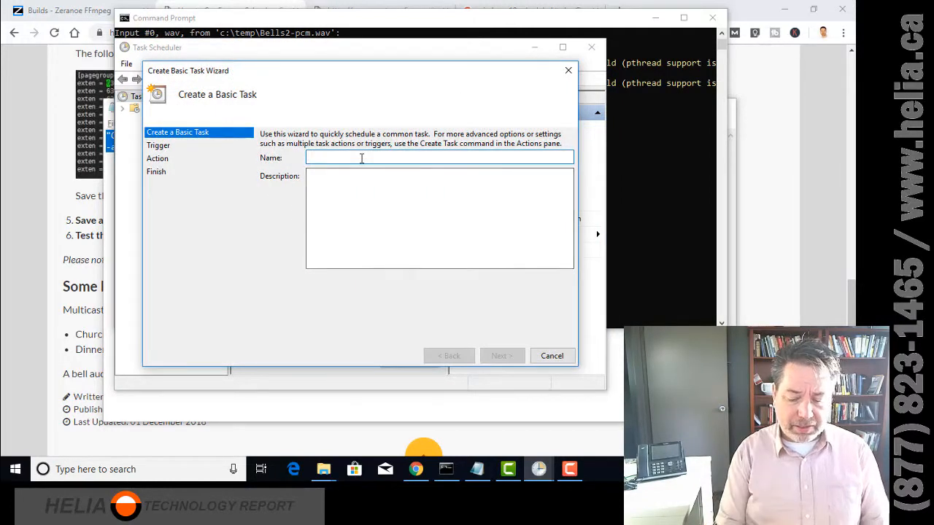
{"action": "type", "text": "Lunc"}
{"action": "key", "text": "BackSpace"}
{"action": "type", "text": "nch Bell"}
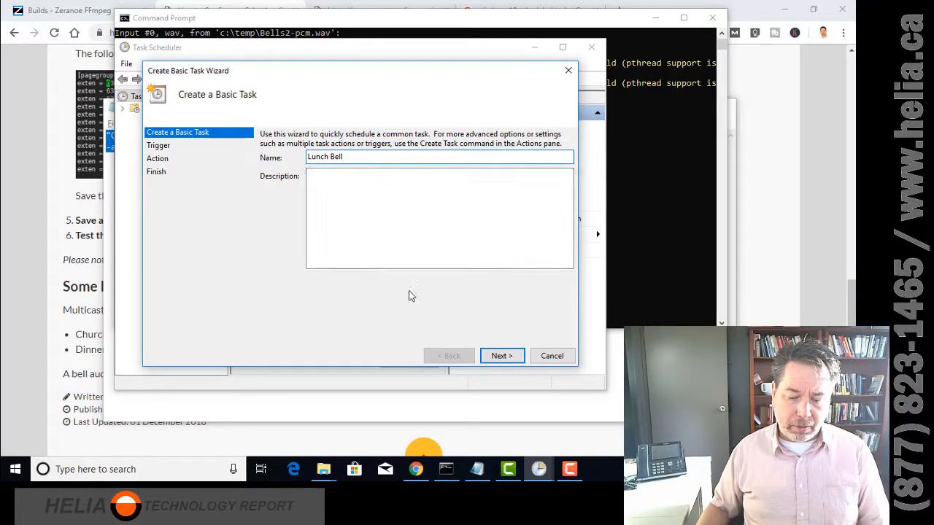
{"action": "left_click", "coordinate": [519, 356]}
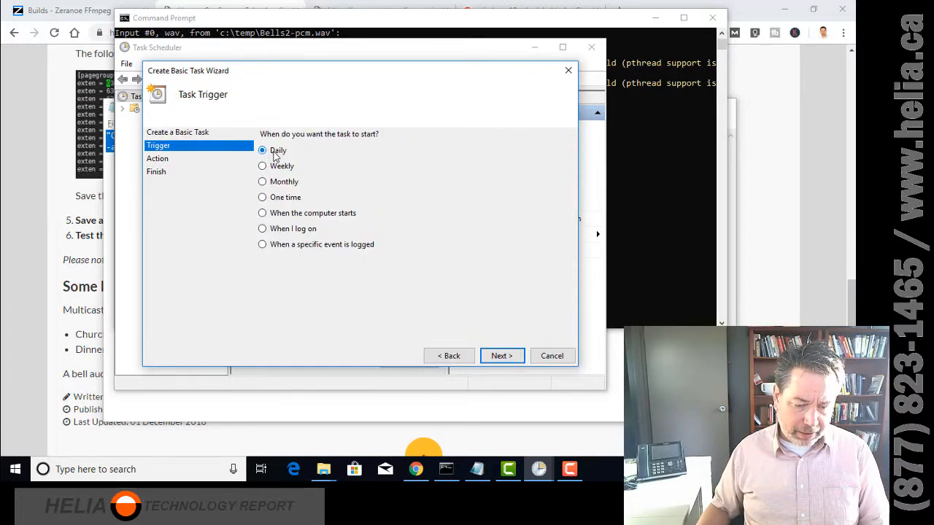
Give the task a daily trigger with the start time's hour and minutes set to 12:00 PM, recurring every 1 day.
{"action": "left_click", "coordinate": [503, 357]}
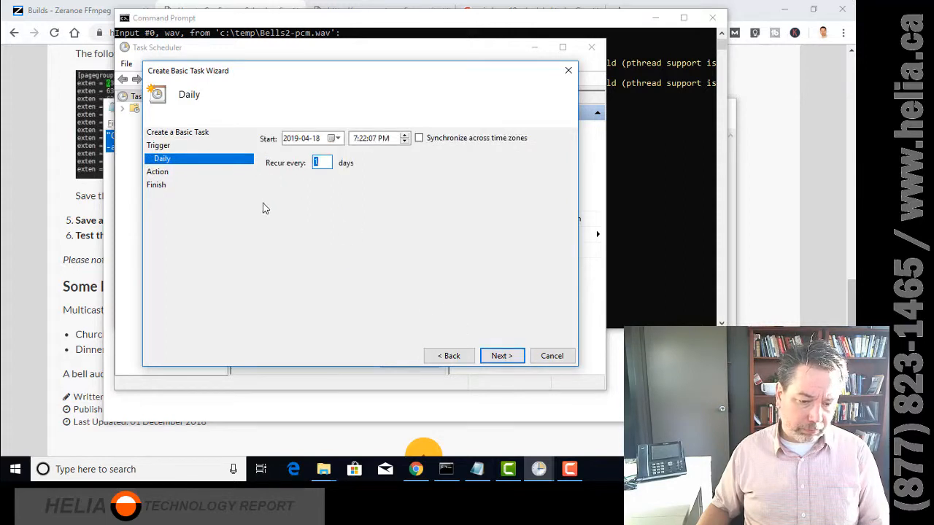
{"action": "left_click", "coordinate": [359, 142]}
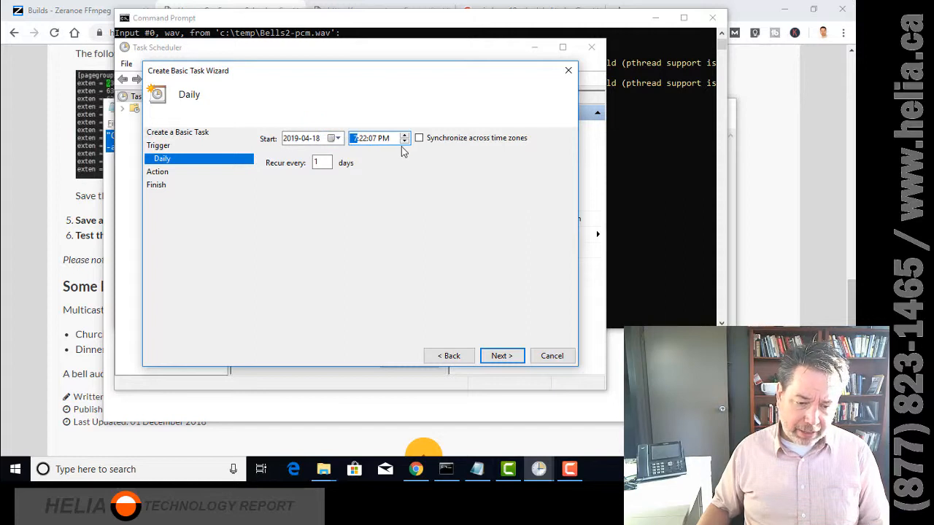
{"action": "left_click", "coordinate": [404, 142]}
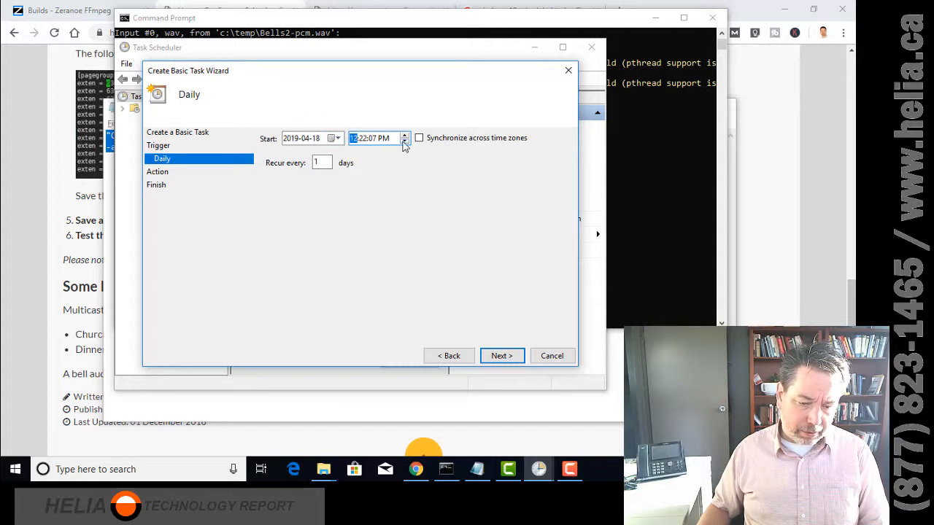
{"action": "left_click", "coordinate": [362, 142]}
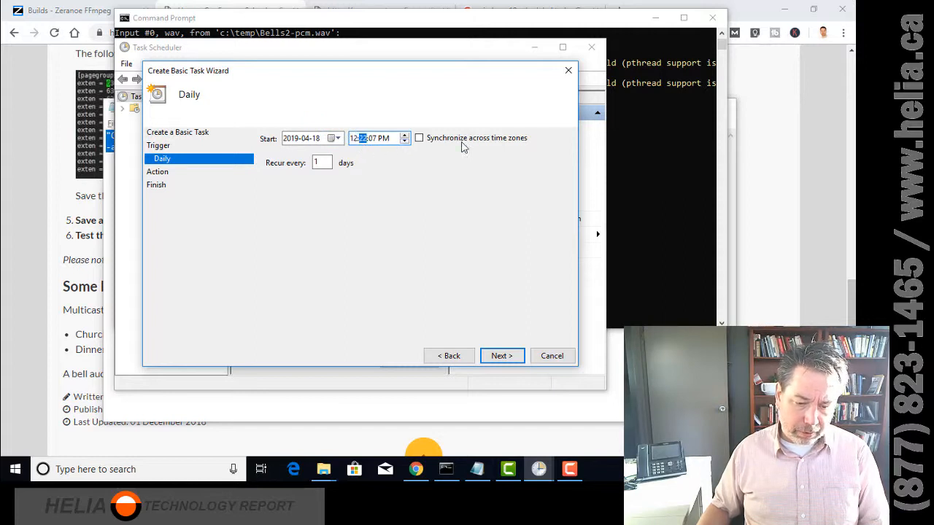
{"action": "left_click", "coordinate": [405, 143]}
{"action": "left_click", "coordinate": [405, 143]}
{"action": "left_click", "coordinate": [405, 142]}
{"action": "left_click", "coordinate": [405, 143]}
{"action": "left_click", "coordinate": [405, 143]}
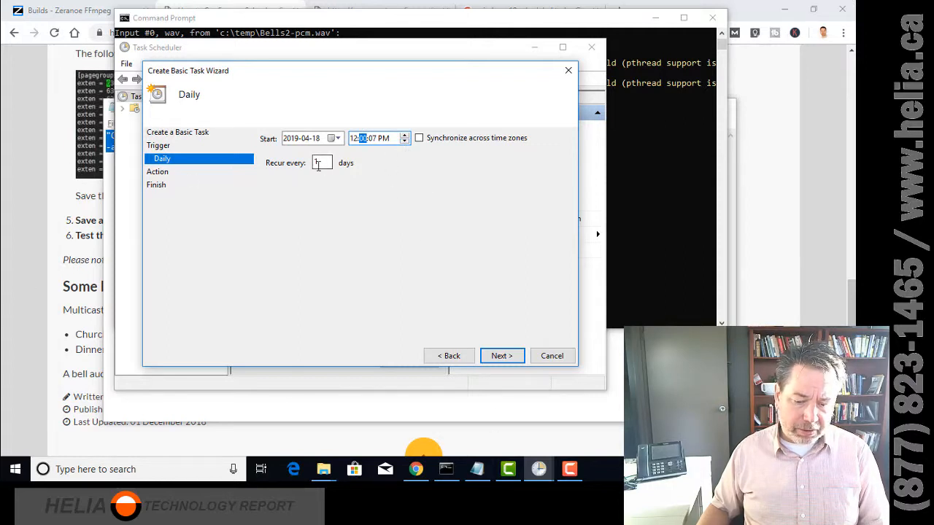
{"action": "left_click", "coordinate": [503, 356]}
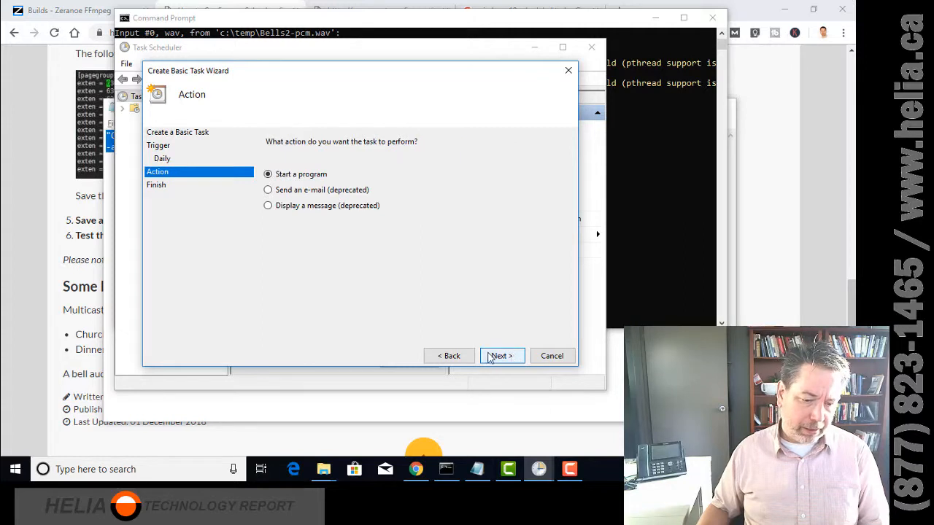
Use Start a program as the task's action and proceed to its program settings.
{"action": "left_click", "coordinate": [502, 356]}
{"action": "left_click", "coordinate": [448, 356]}
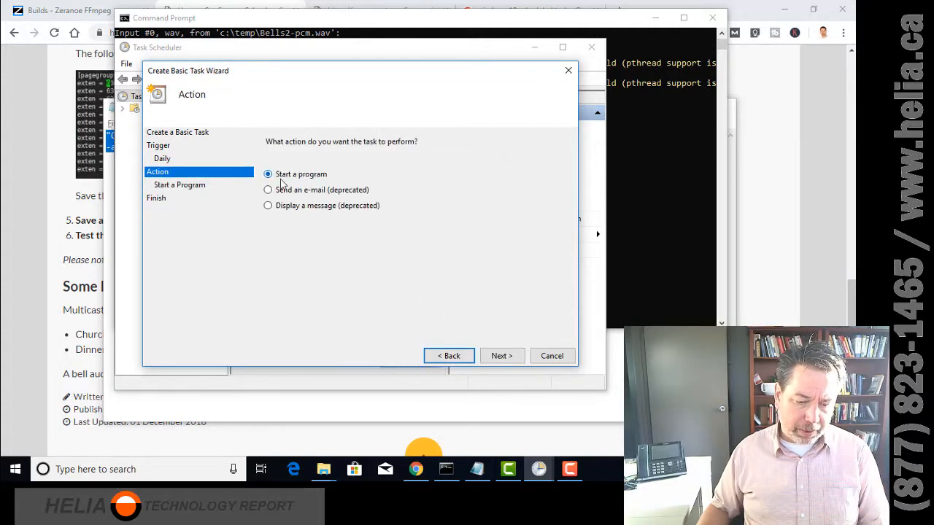
{"action": "left_click", "coordinate": [502, 356]}
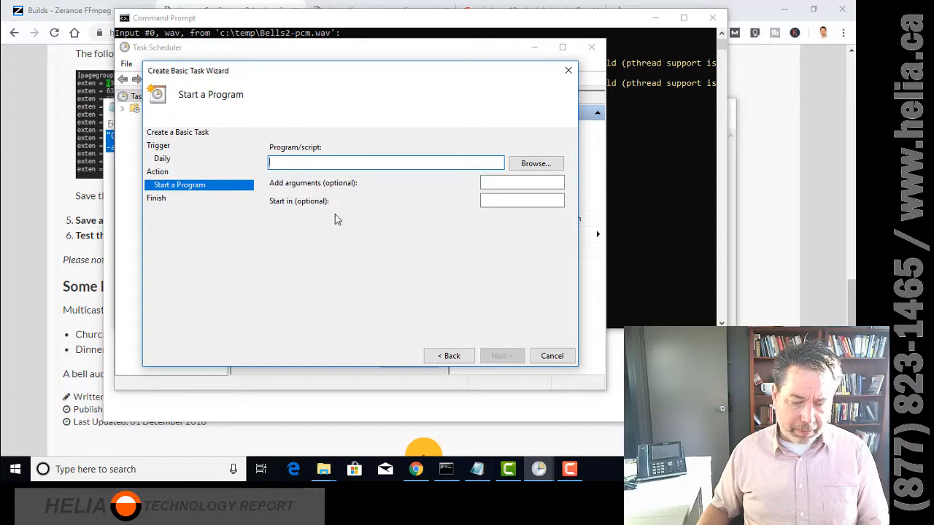
Switch to Notepad and copy only the quoted ffmpeg.exe path from the streaming command.
{"action": "key", "text": "alt+Tab"}
{"action": "key", "text": "alt+Tab"}
{"action": "key", "text": "alt+Tab"}
{"action": "key", "text": "Tab"}
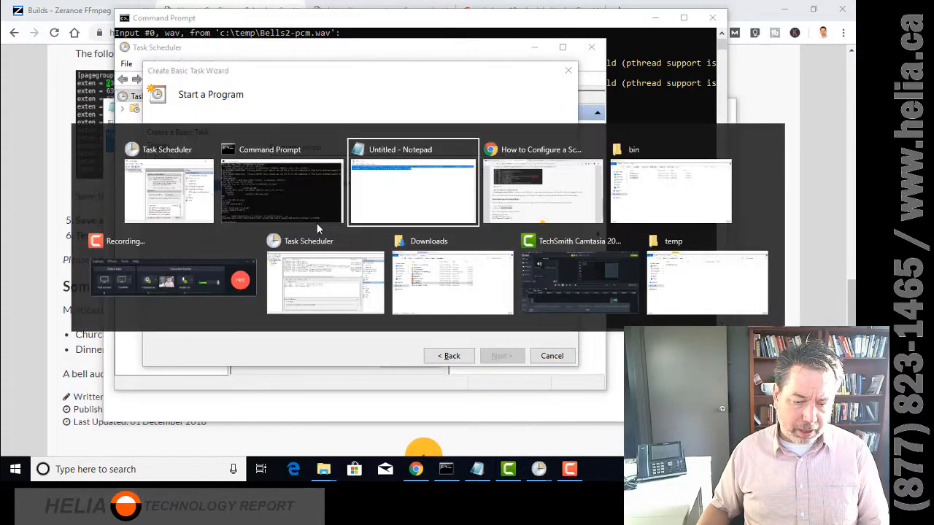
{"action": "left_click", "coordinate": [355, 227]}
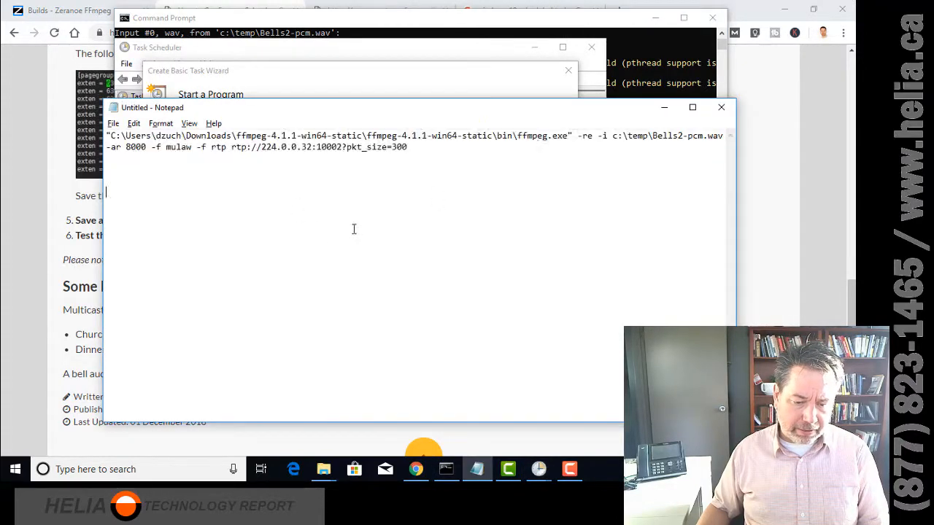
{"action": "left_click", "coordinate": [575, 136]}
{"action": "key", "text": "shift+End"}
{"action": "key", "text": "shift+Home"}
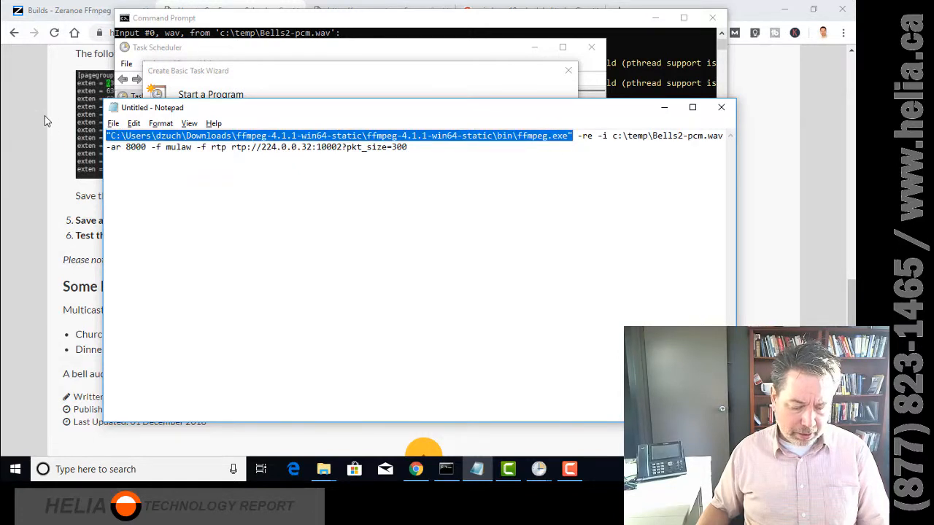
Return to the Create Basic Task wizard and paste the quoted ffmpeg.exe path as the Program/script.
{"action": "left_click", "coordinate": [340, 67]}
{"action": "right_click", "coordinate": [352, 167]}
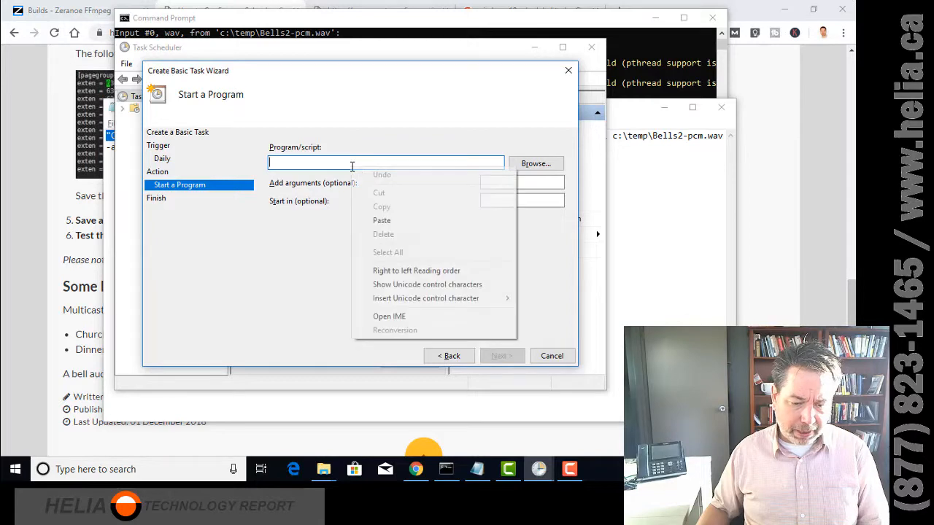
{"action": "left_click", "coordinate": [415, 218]}
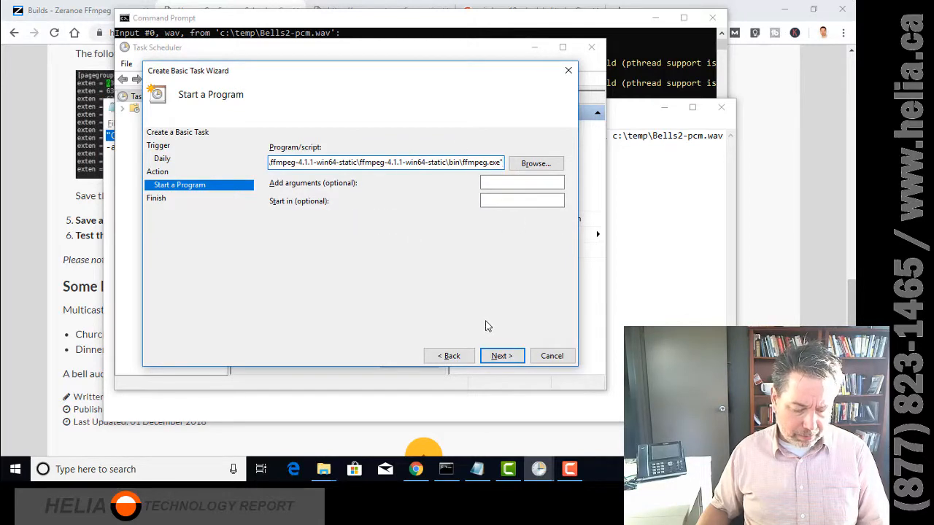
Switch to Notepad and copy the command's arguments, from -re through pkt_size=300.
{"action": "key", "text": "alt+Tab"}
{"action": "left_click", "coordinate": [576, 137]}
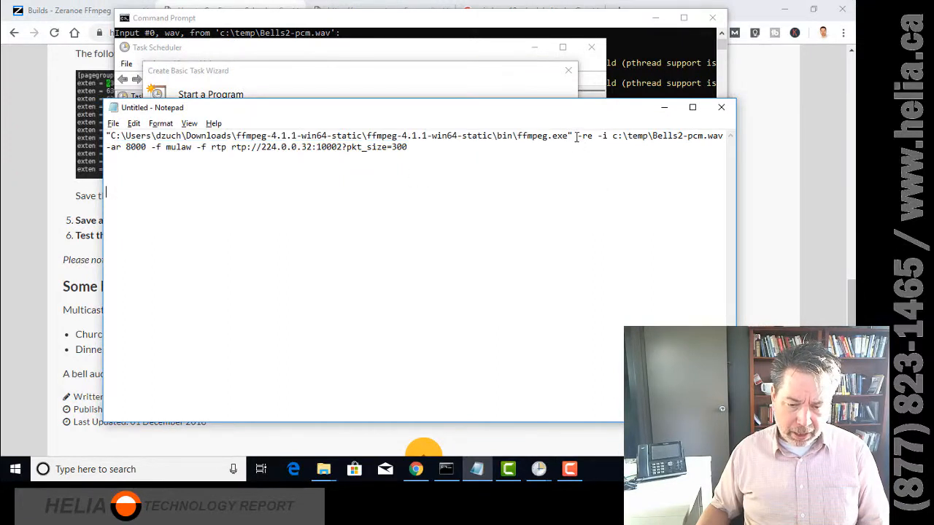
{"action": "left_click_drag", "start_coordinate": [576, 137], "coordinate": [583, 154]}
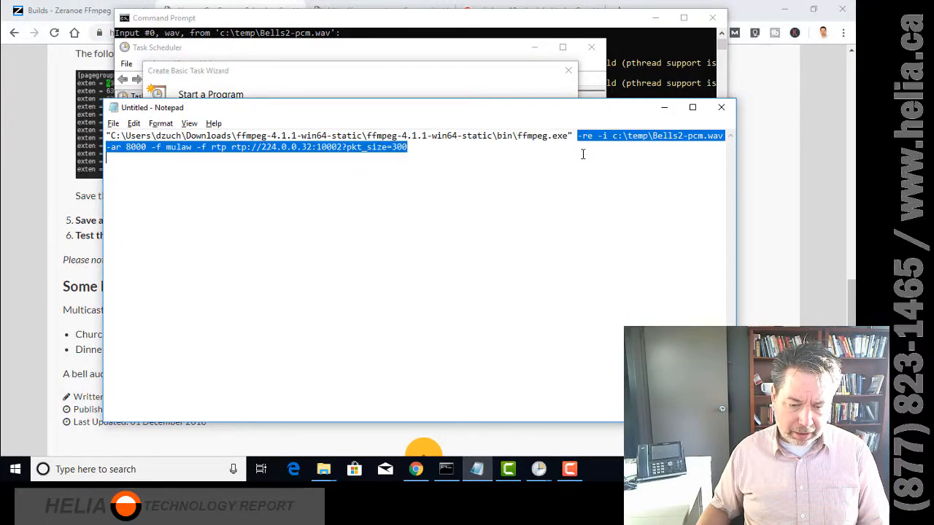
{"action": "right_click", "coordinate": [359, 151]}
{"action": "left_click", "coordinate": [389, 187]}
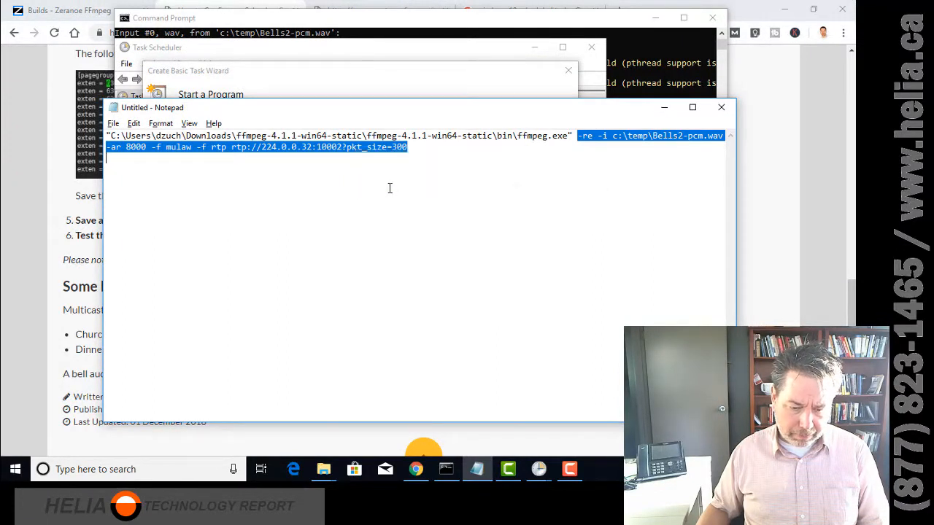
Return to the Create Basic Task wizard and paste the copied ffmpeg options as the program's arguments.
{"action": "key", "text": "alt+Tab"}
{"action": "left_click", "coordinate": [522, 183]}
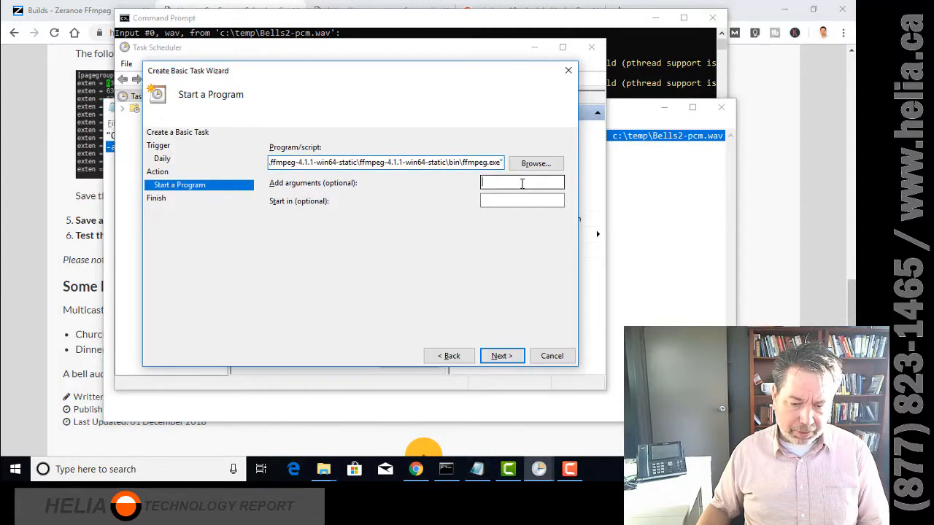
{"action": "right_click", "coordinate": [521, 183]}
{"action": "left_click", "coordinate": [546, 237]}
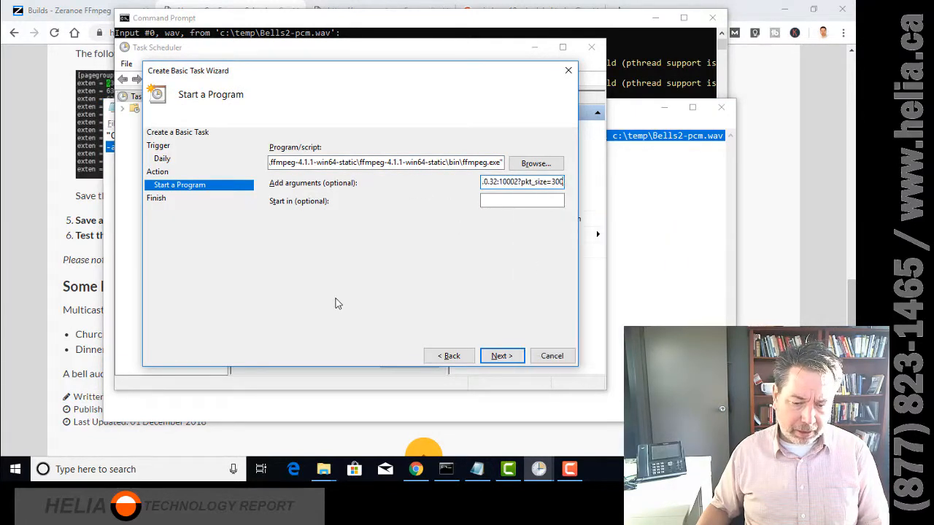
Finish creating the Lunch Bell task and select it in the Task Scheduler Library.
{"action": "left_click", "coordinate": [501, 356]}
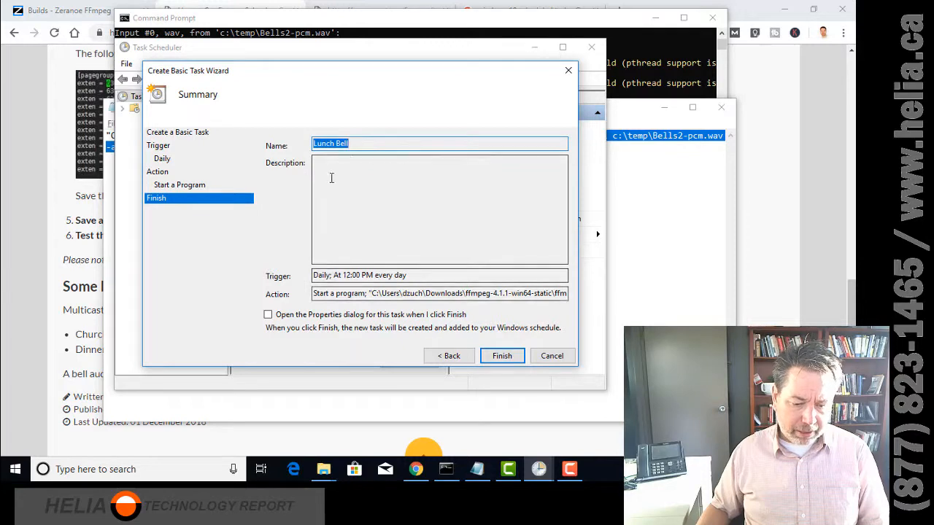
{"action": "left_click", "coordinate": [503, 358]}
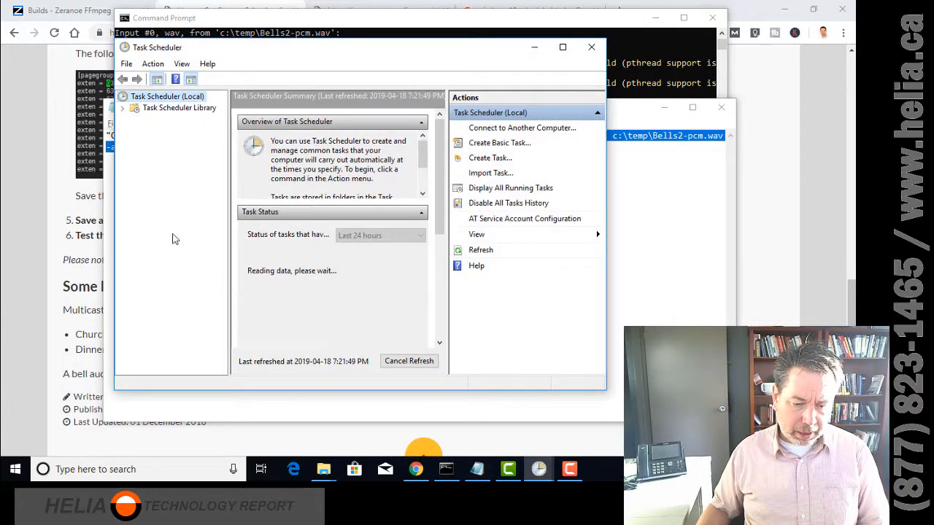
{"action": "left_click", "coordinate": [164, 108]}
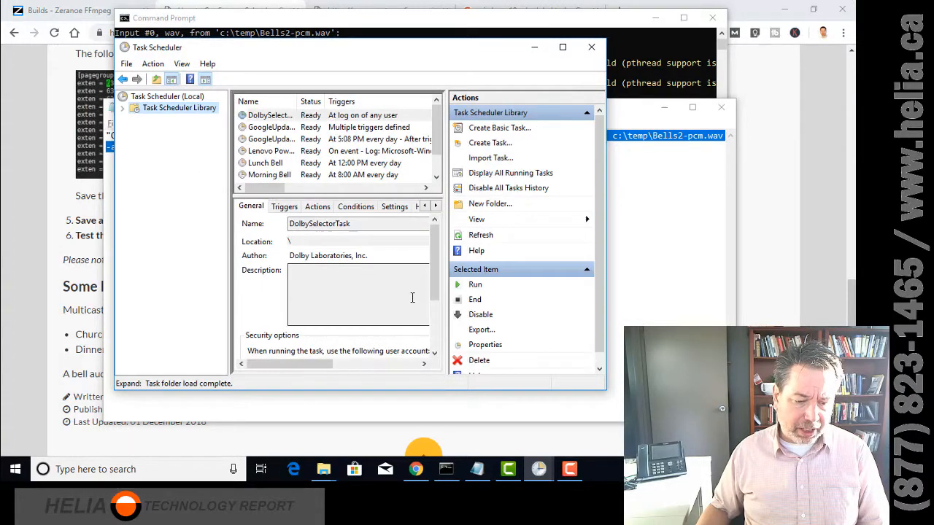
{"action": "left_click", "coordinate": [257, 163]}
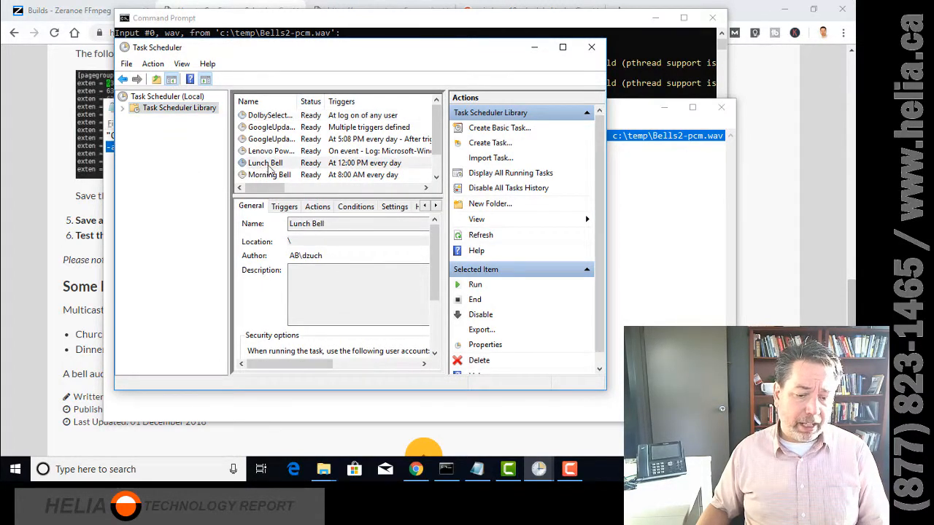